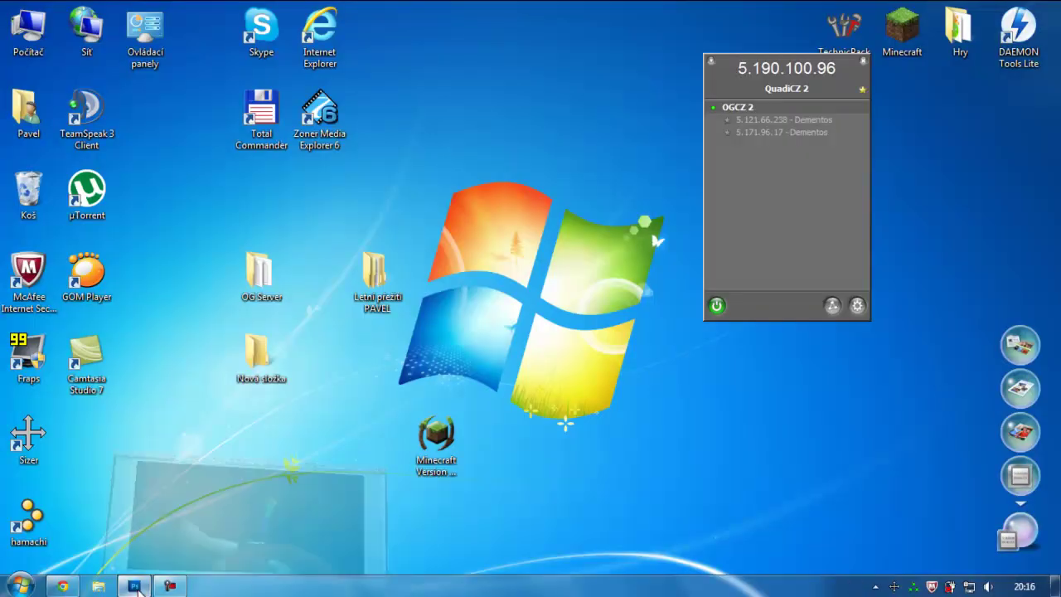
Step: Restore the Photoshop window to show the finished grayscale hand with rainbow smoke
click(139, 585)
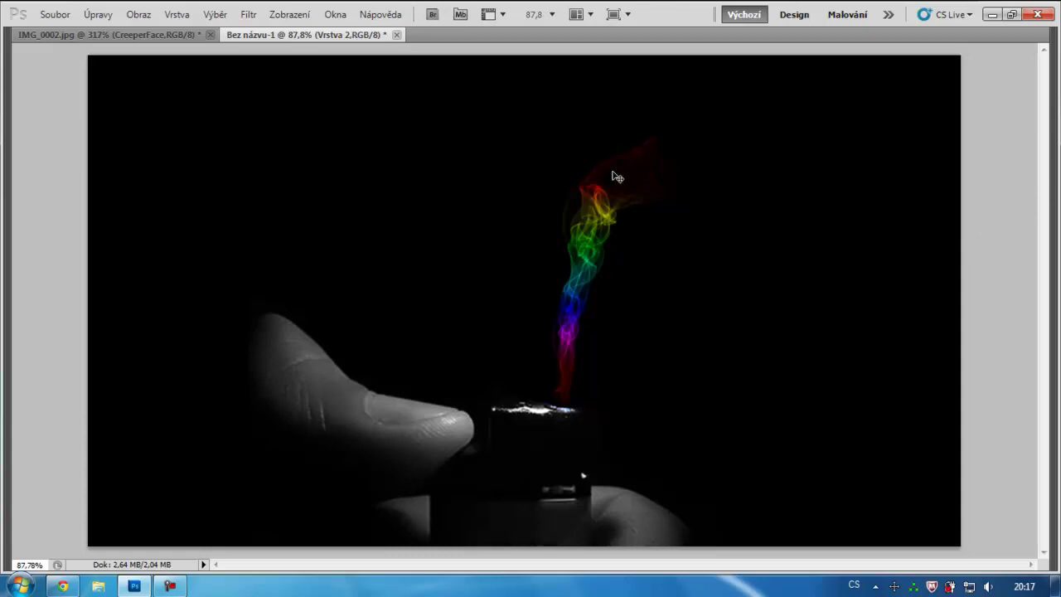
Step: Download the Revnart Smoke Brushes pack from the qbrushes page in Chrome
click(62, 586)
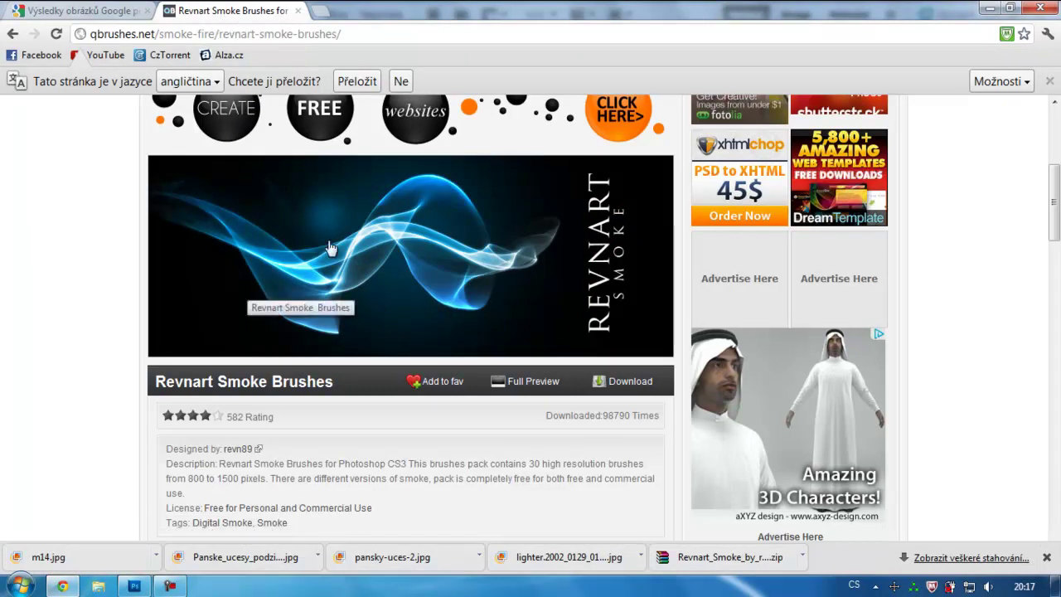
click(120, 21)
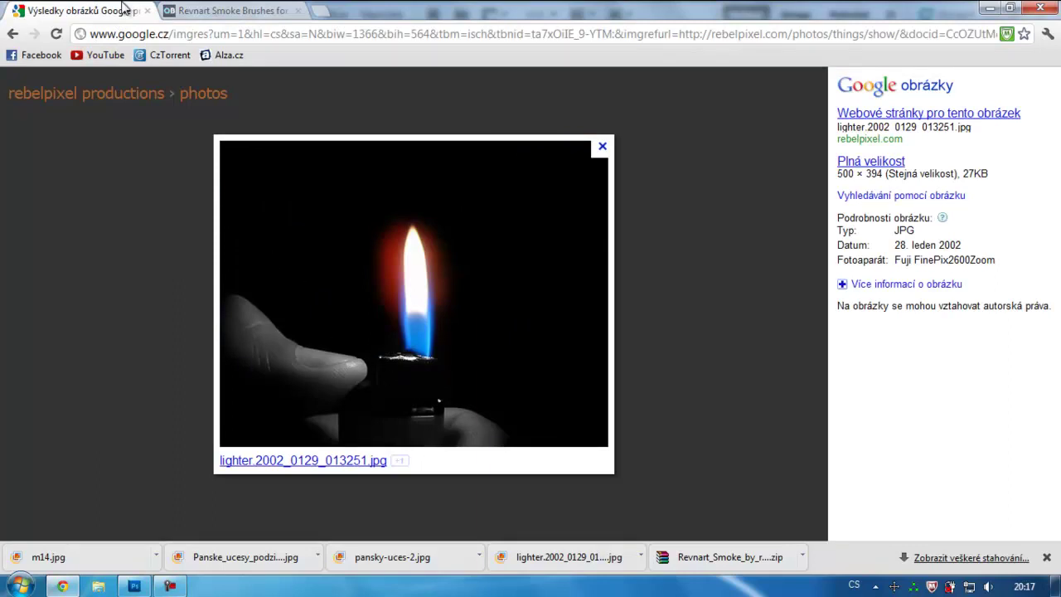
click(195, 10)
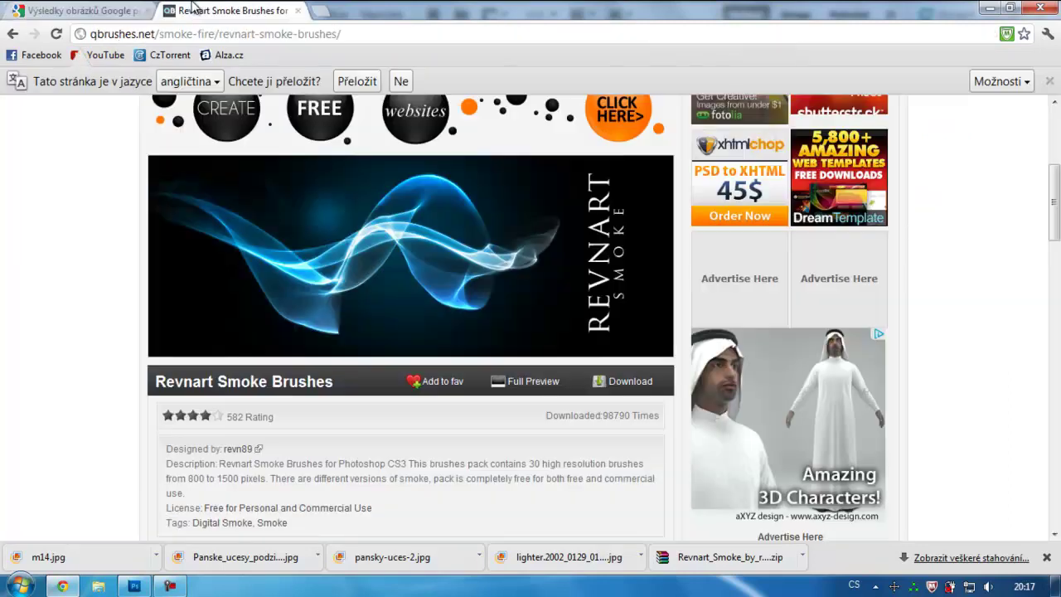
click(633, 382)
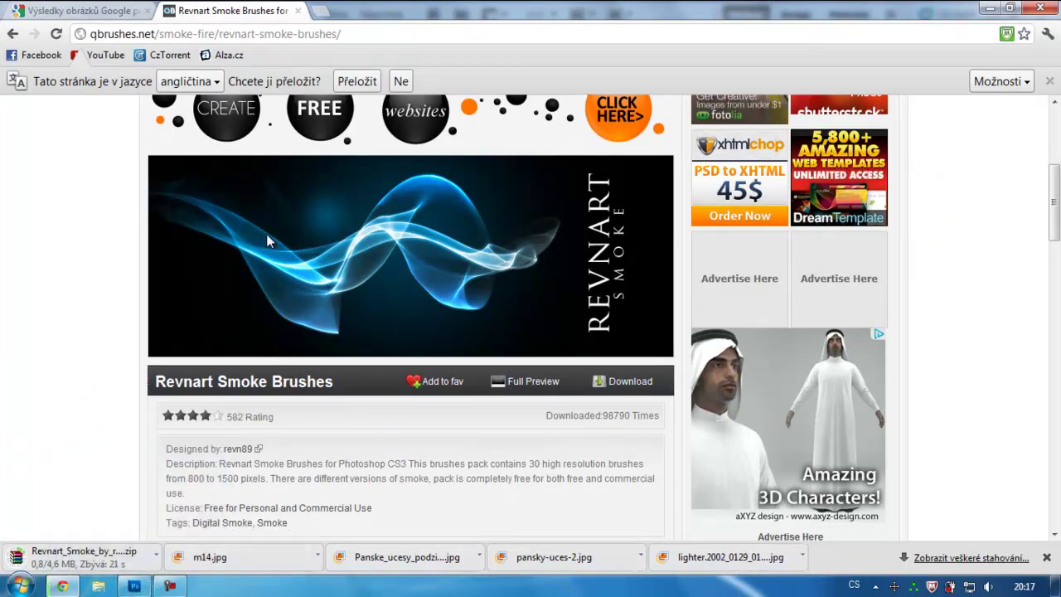
Step: Save the Google Images lighter photo to disk, then return to Photoshop
click(91, 11)
right_click(338, 222)
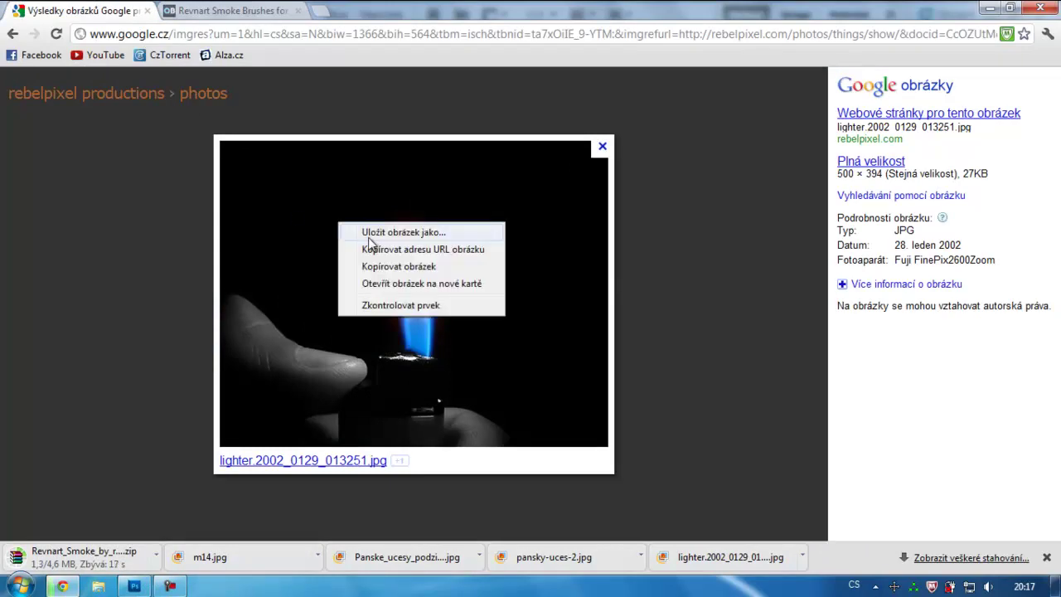
click(370, 236)
click(620, 491)
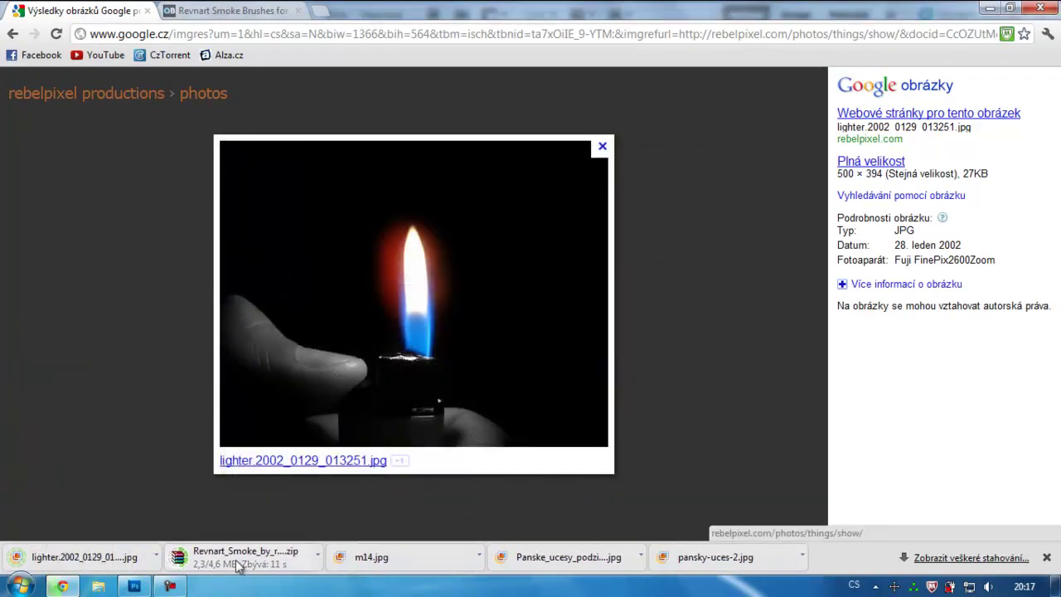
click(135, 586)
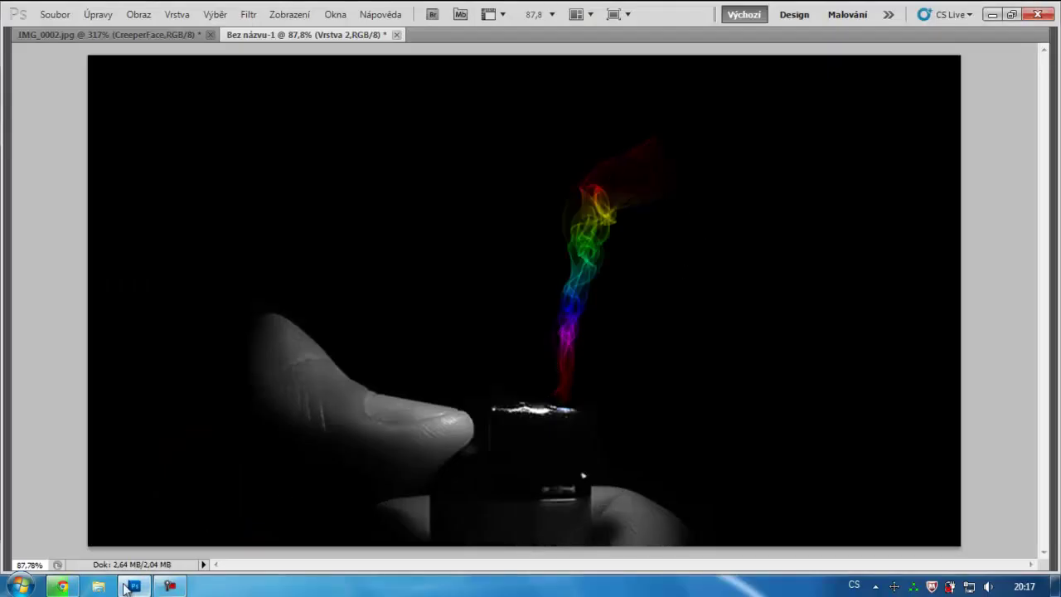
click(62, 586)
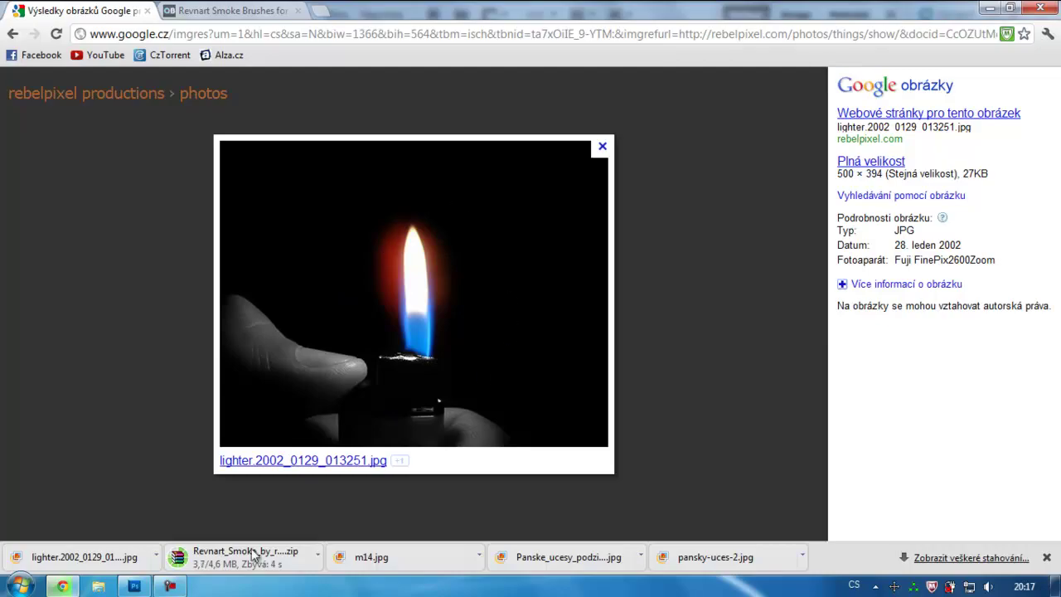
click(145, 586)
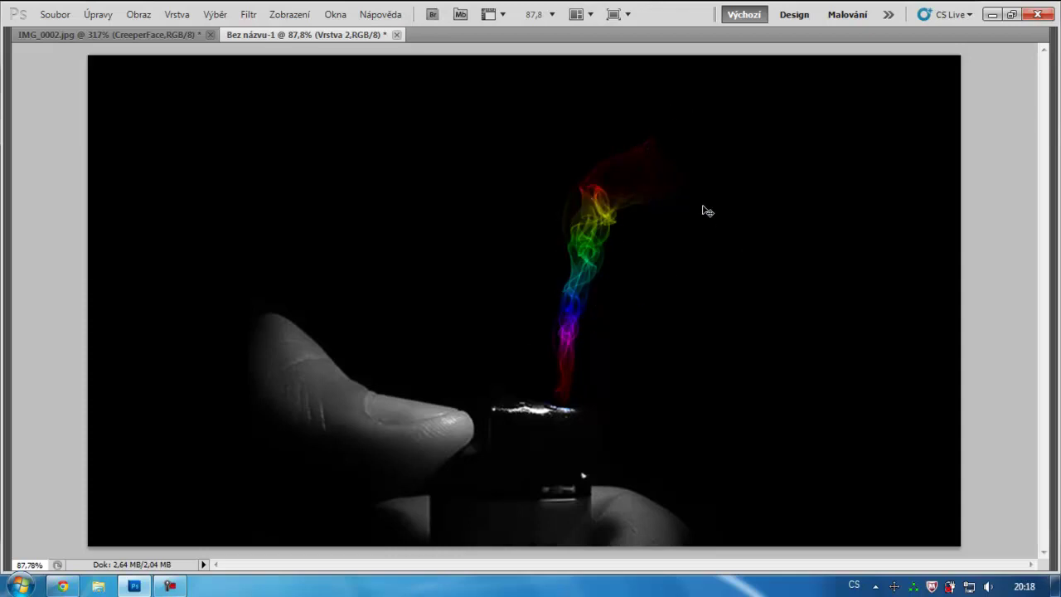
Step: Make a 1280×720 transparent document via File > New and fill it black with Alt+Backspace
key(Tab)
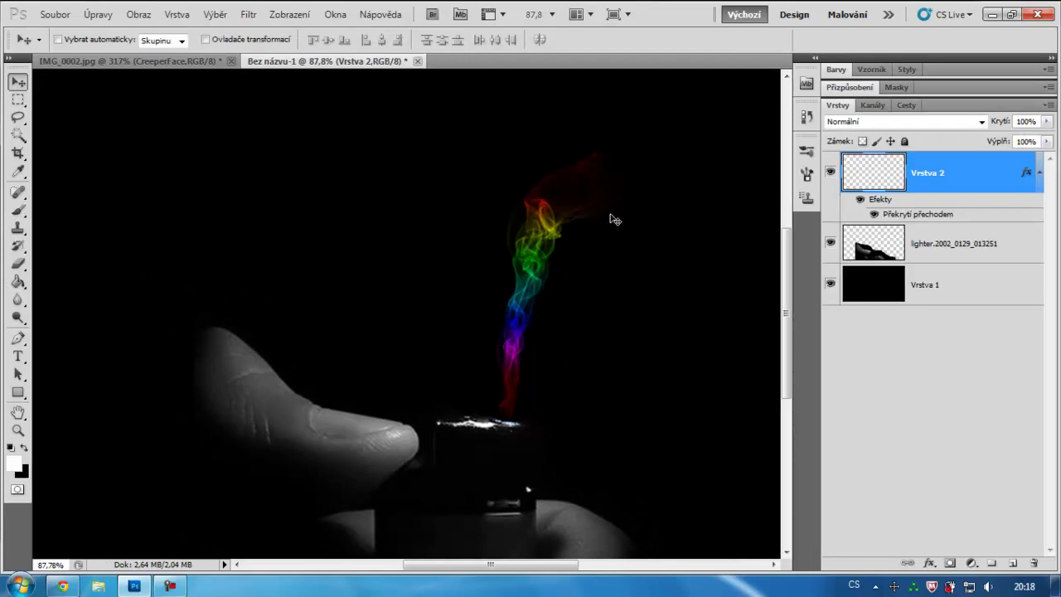
click(55, 14)
click(52, 38)
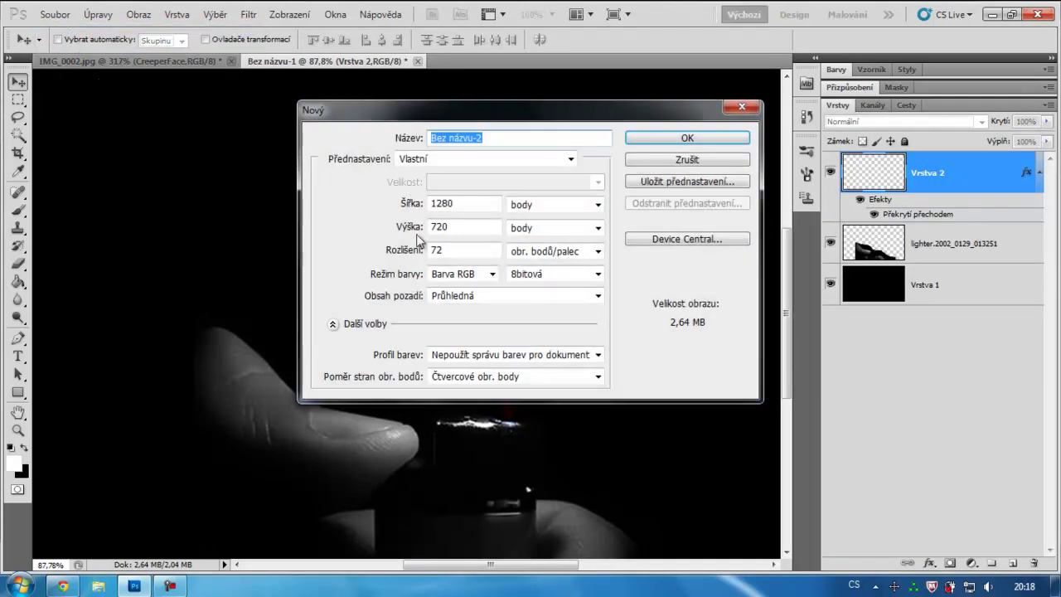
click(651, 138)
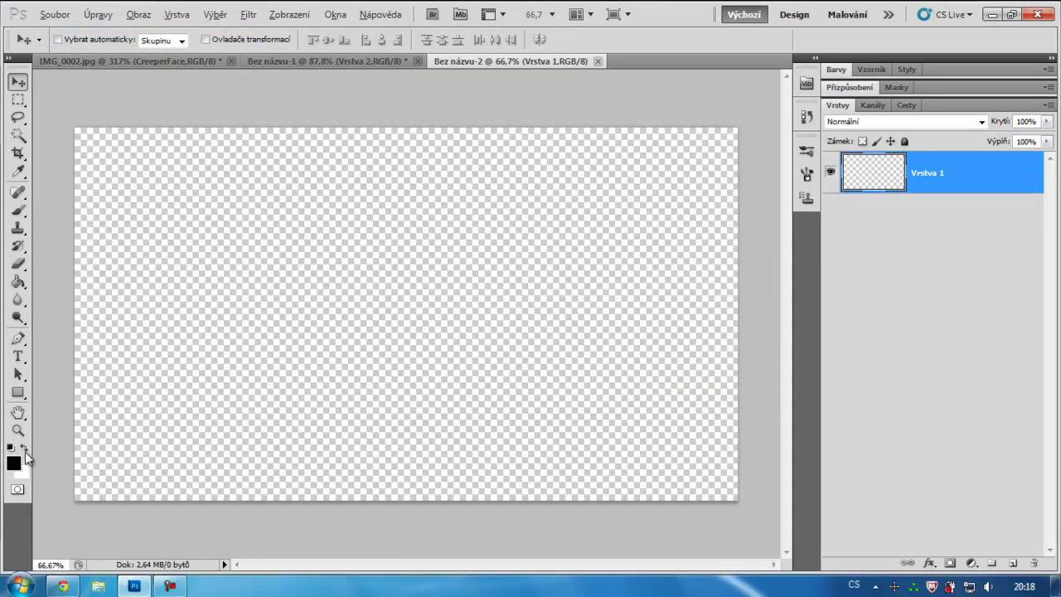
key(alt+BackSpace)
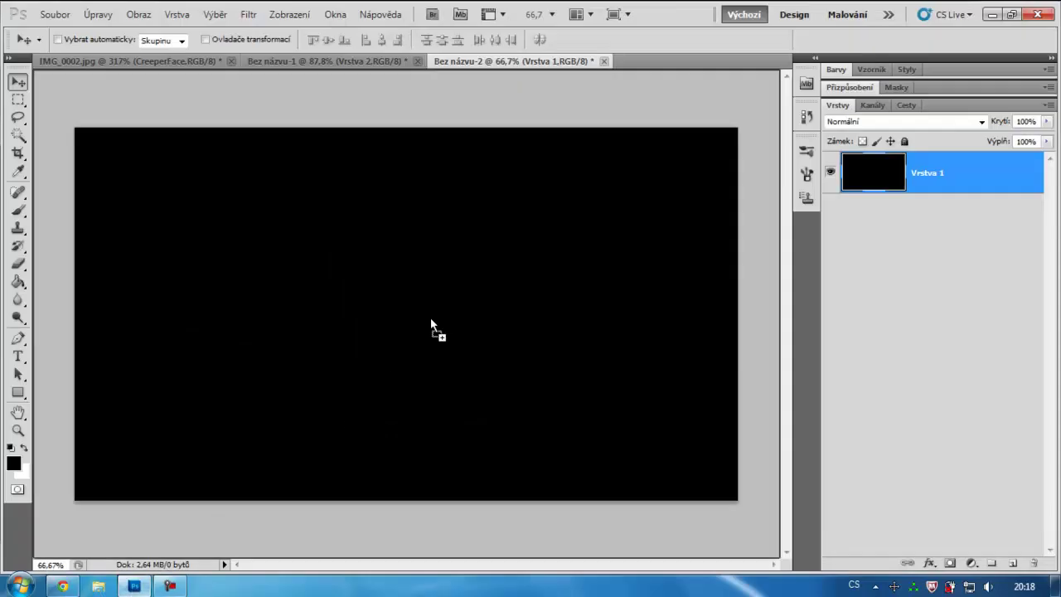
Step: Drop the lighter JPG onto the canvas, scale it to about 705%, reposition and commit
drag(430, 317, 429, 322)
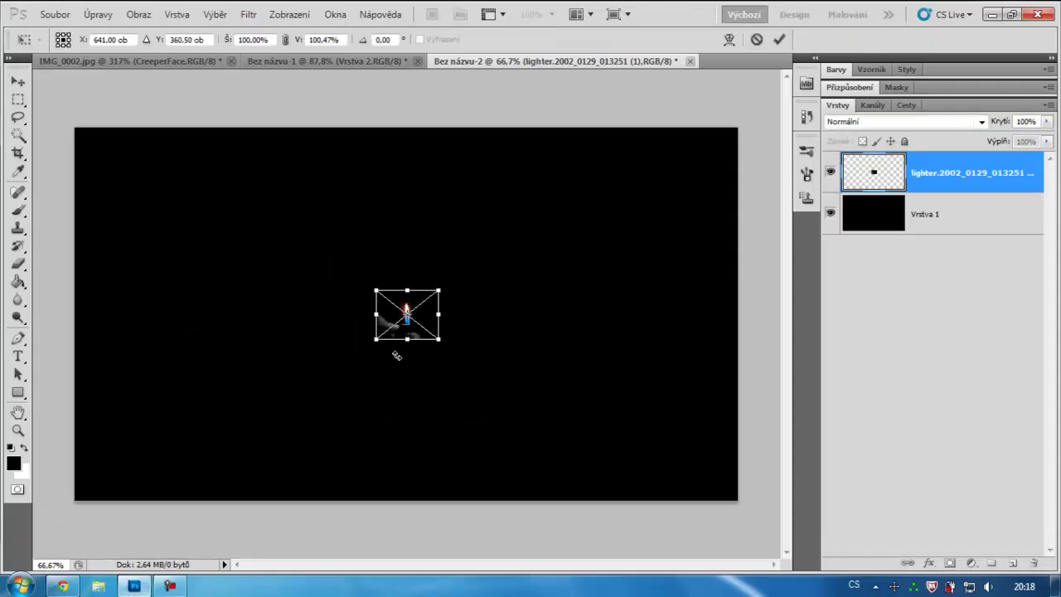
drag(371, 343, 199, 478)
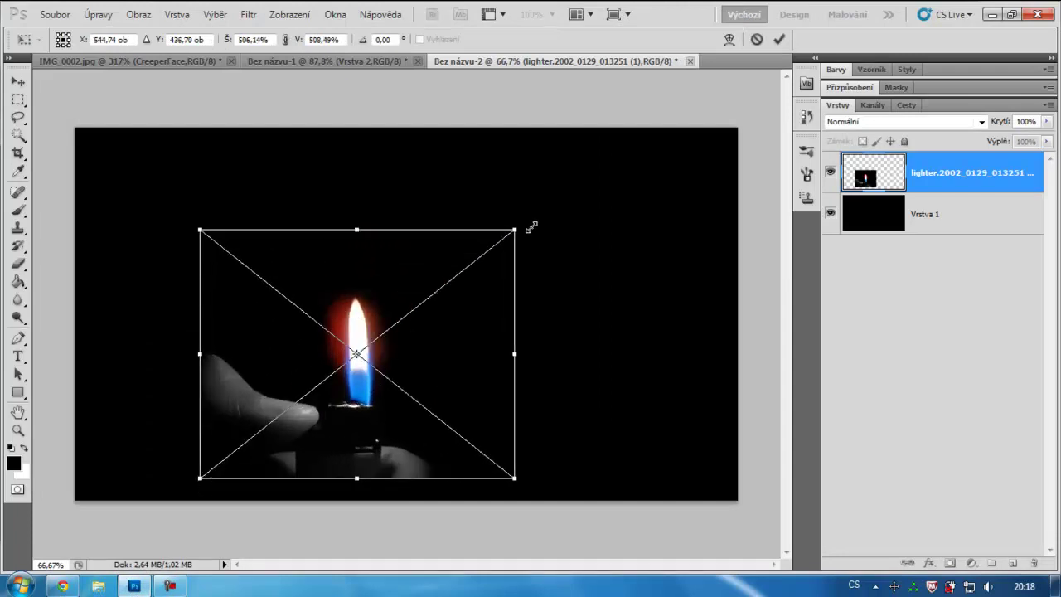
drag(436, 293, 650, 164)
drag(555, 276, 539, 288)
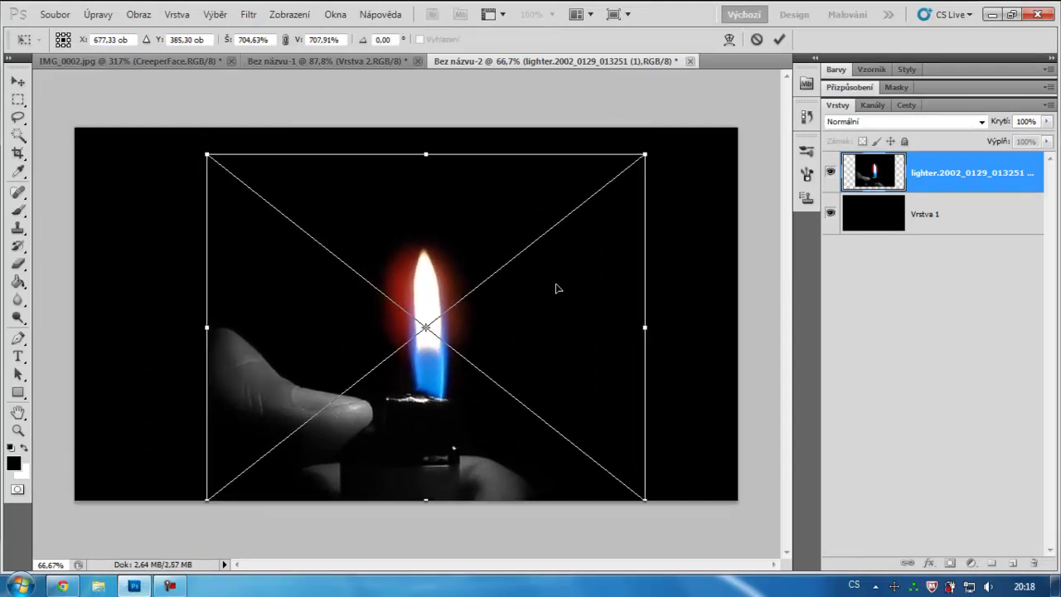
key(Return)
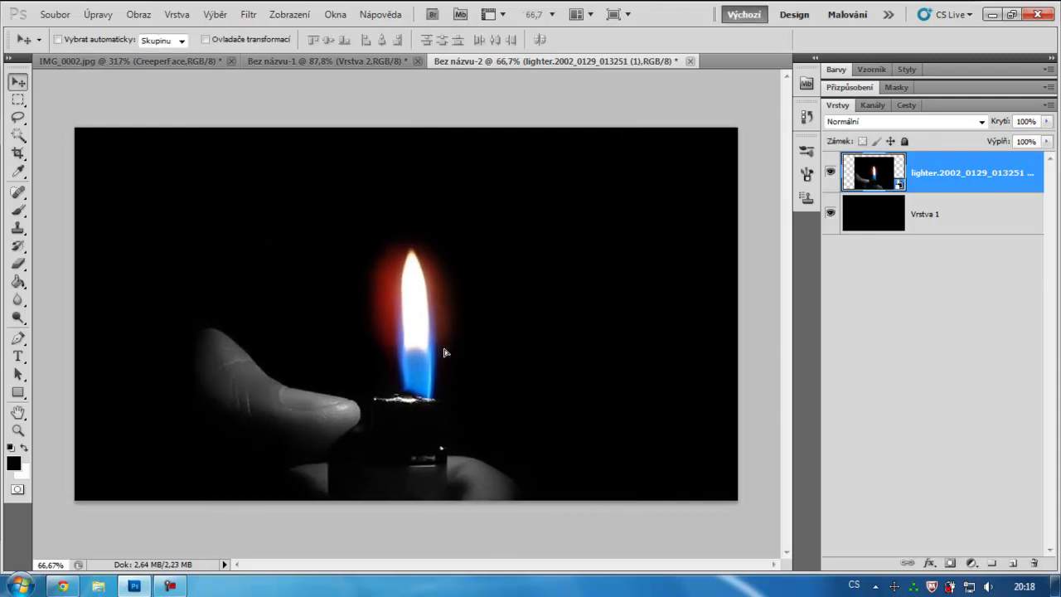
Step: Rasterize the lighter layer, zoom in, and Magic Wand-select the inner blue flame patch
right_click(998, 180)
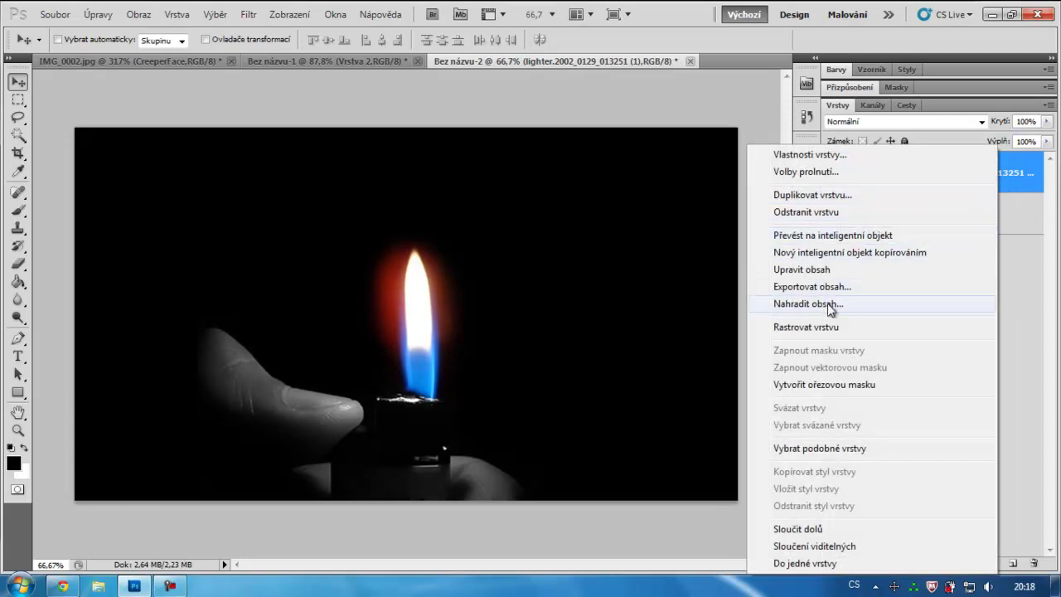
click(833, 326)
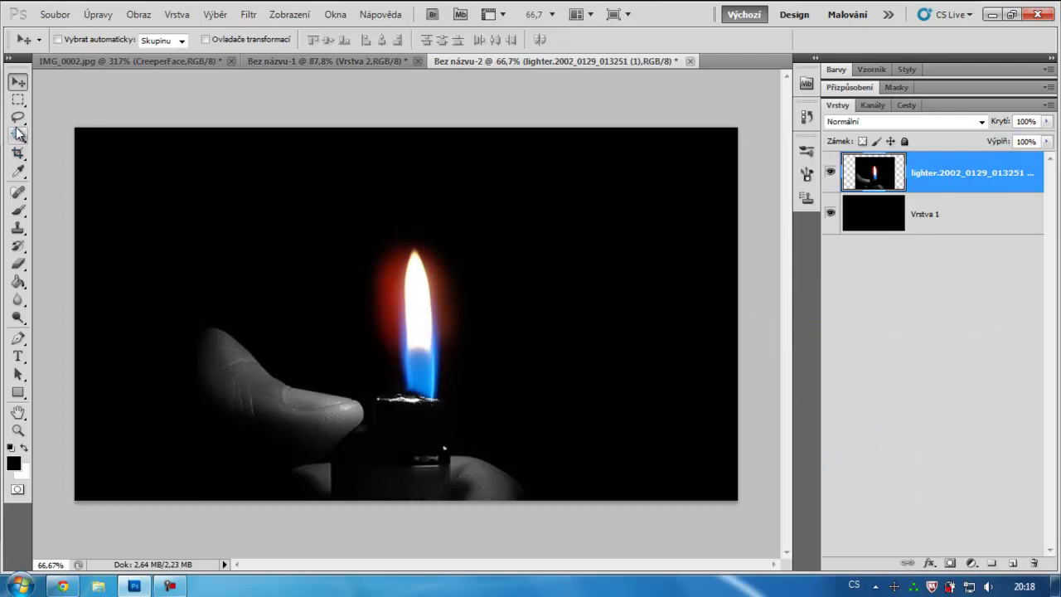
scroll(441, 369, up, 2)
scroll(427, 402, up, 2)
scroll(424, 414, up, 1)
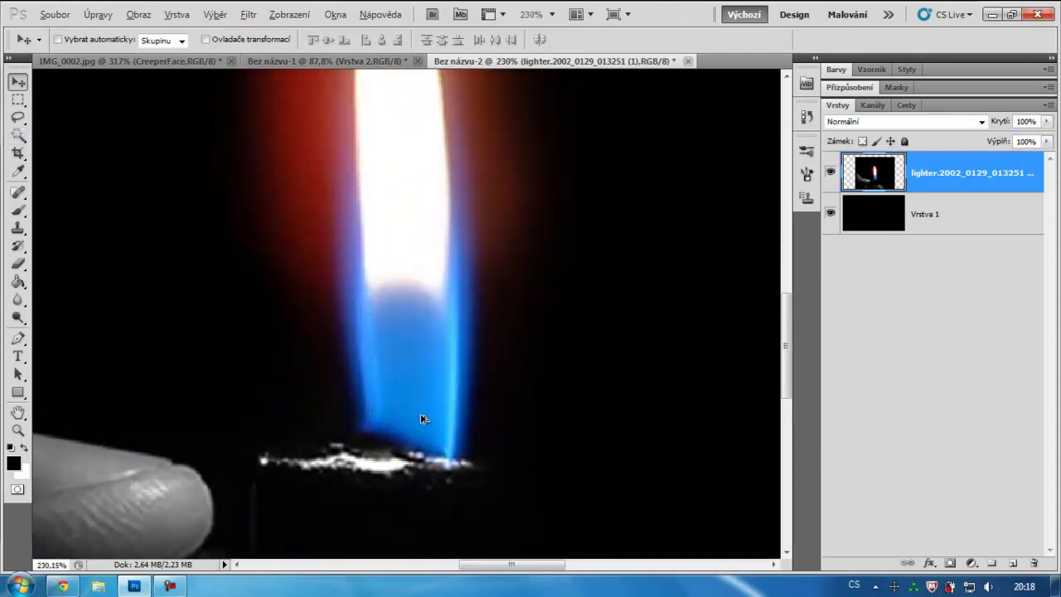
click(18, 137)
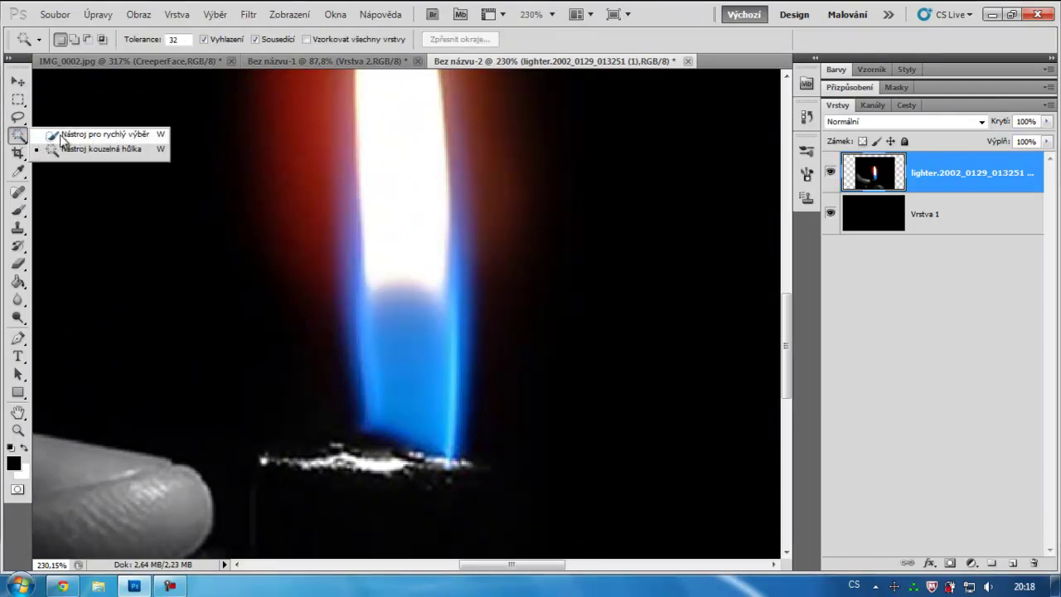
click(98, 157)
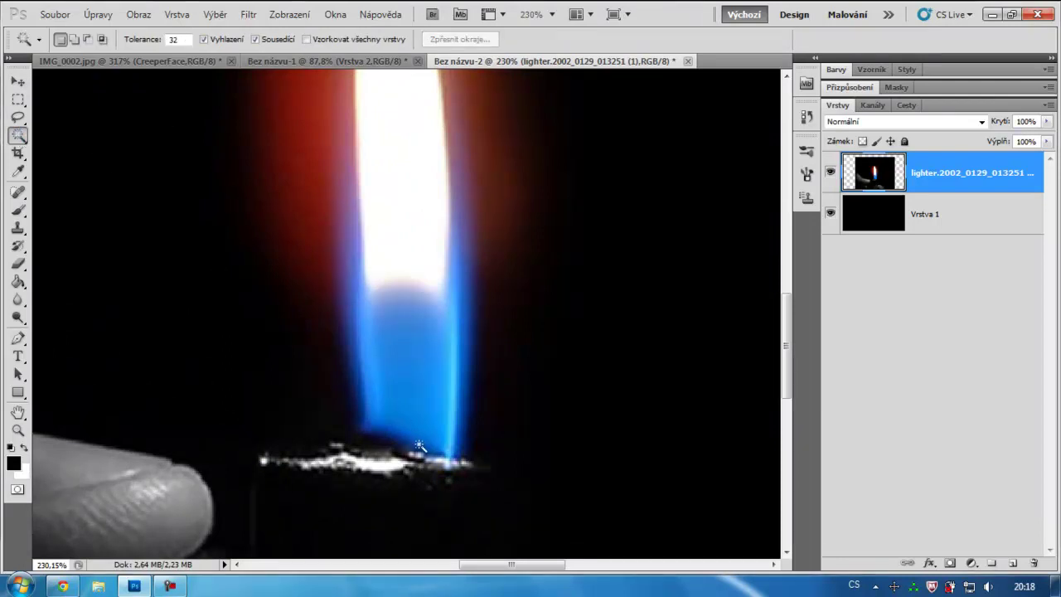
click(415, 404)
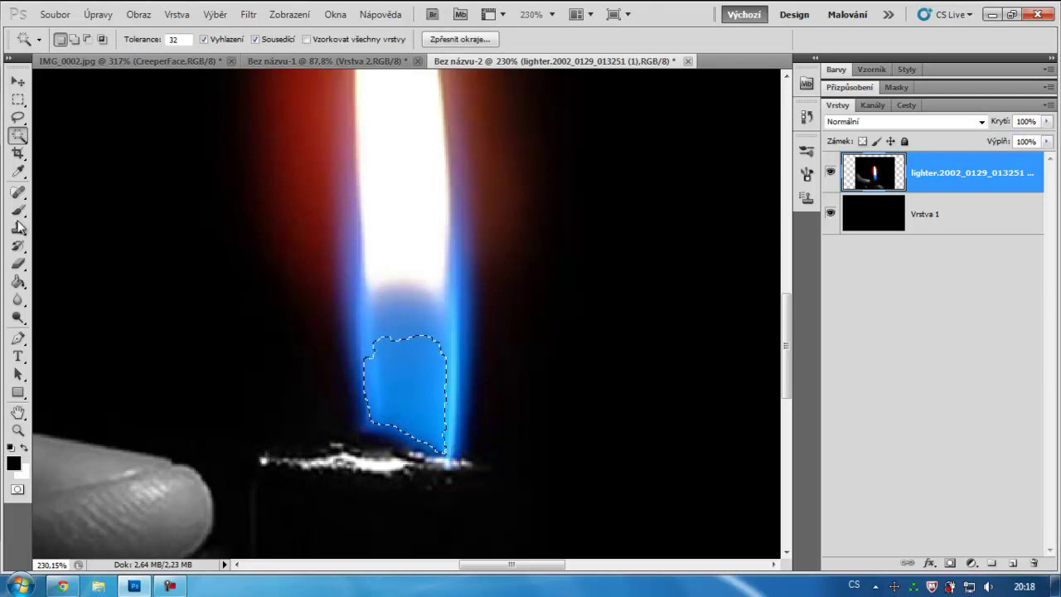
Step: Erase the selected blue patch with a hard round 71 px eraser, then deselect
click(18, 264)
click(78, 39)
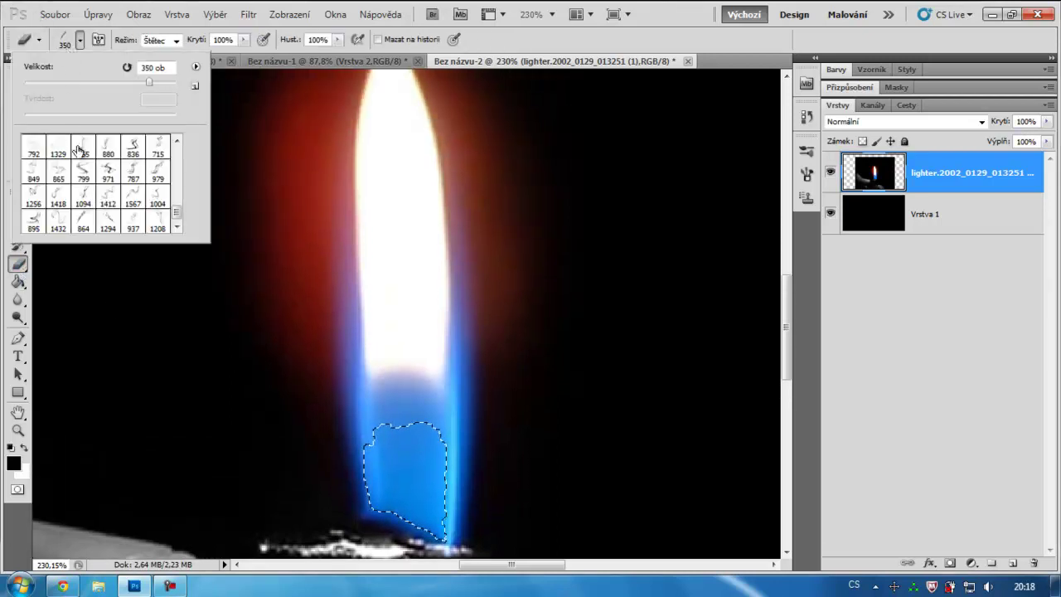
scroll(91, 175, down, 2)
scroll(98, 172, up, 3)
click(108, 146)
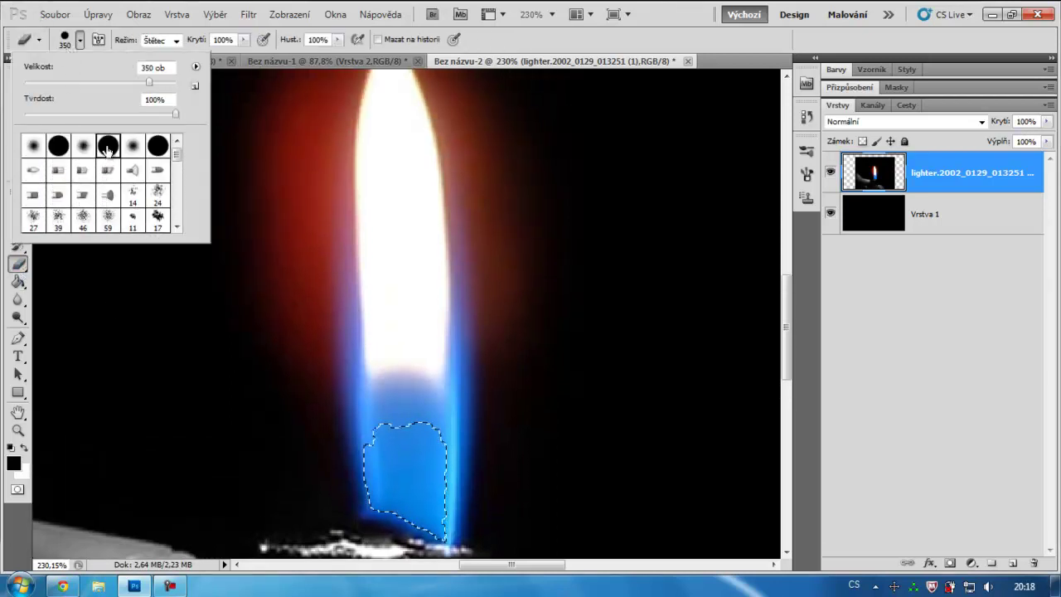
scroll(415, 332, down, 1)
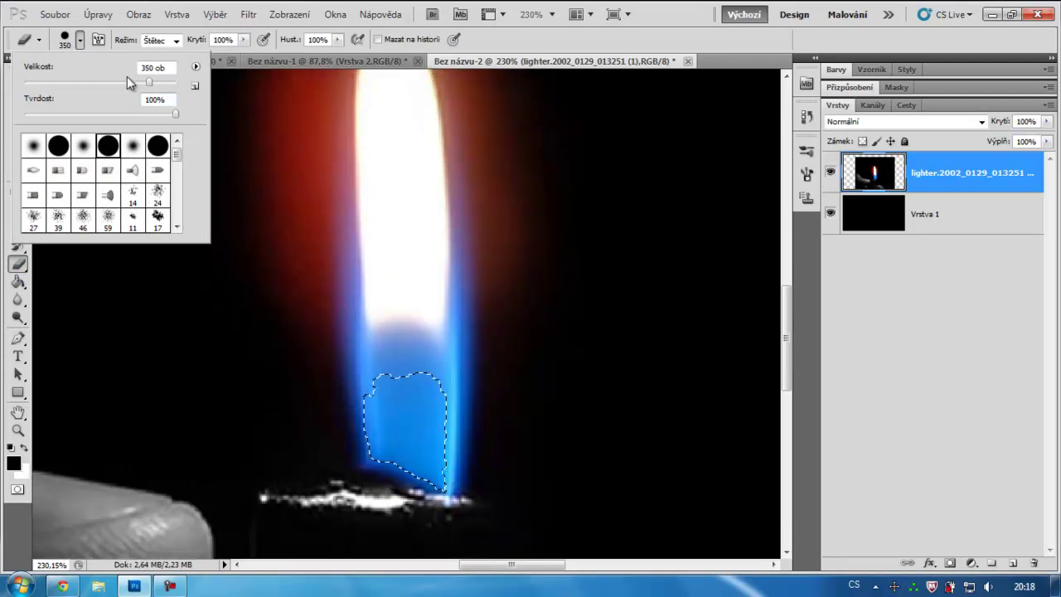
drag(152, 84, 87, 84)
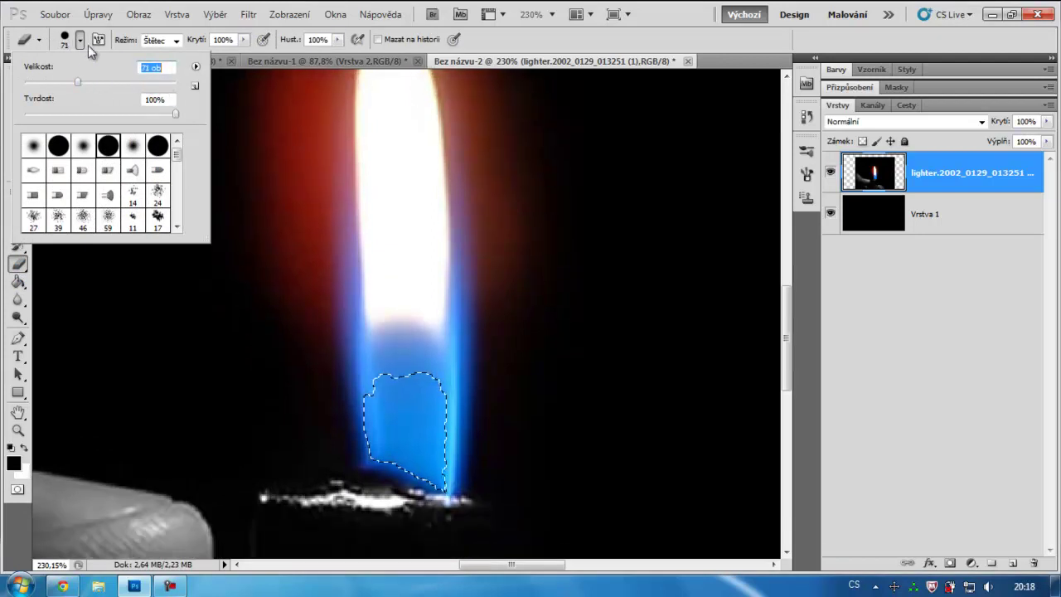
drag(421, 383, 447, 396)
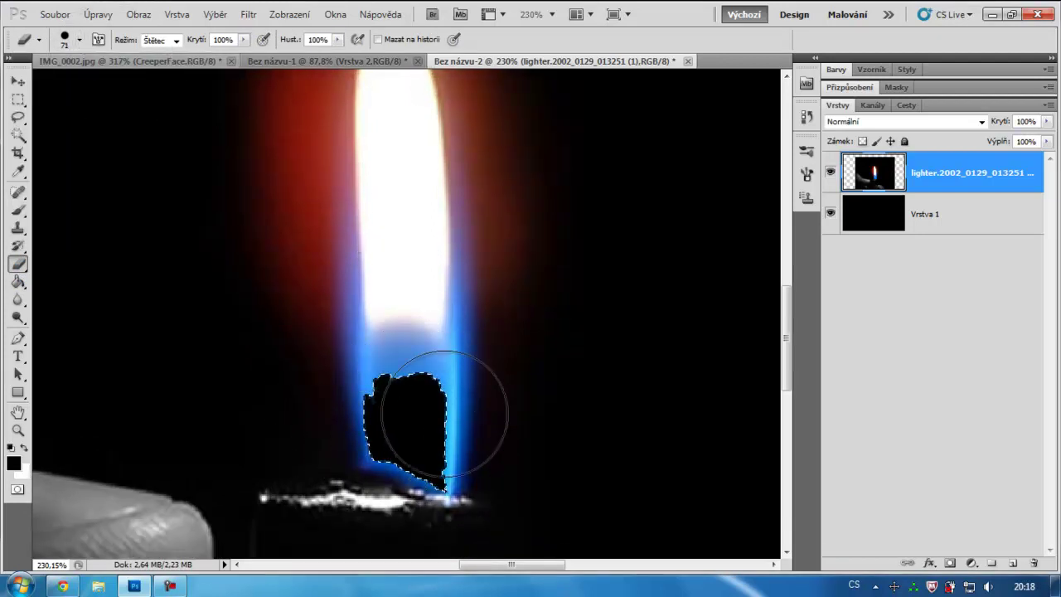
key(ctrl+d)
Step: Magic Wand-select the blue flame edge, erase it to black, and deselect
click(17, 135)
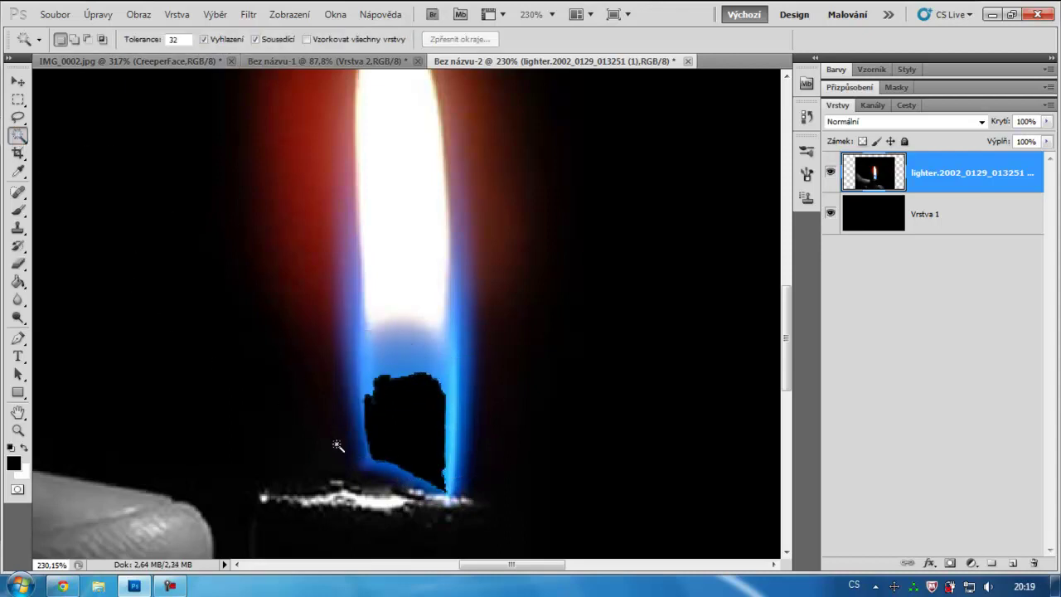
click(388, 469)
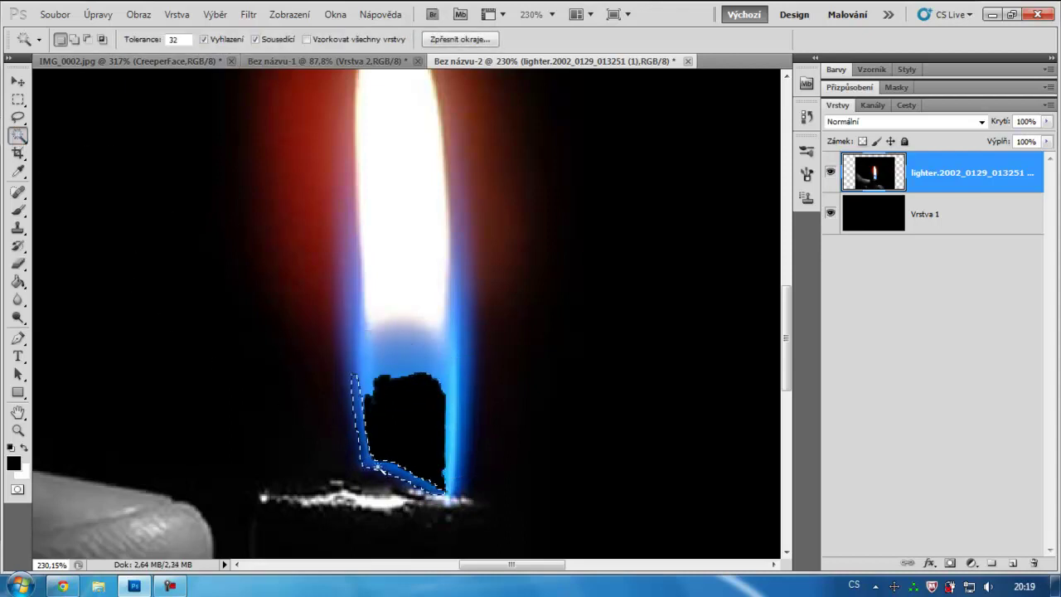
click(18, 264)
mouse_move(293, 387)
mouse_down()
mouse_move(378, 403)
mouse_move(498, 504)
mouse_up()
key(ctrl+d)
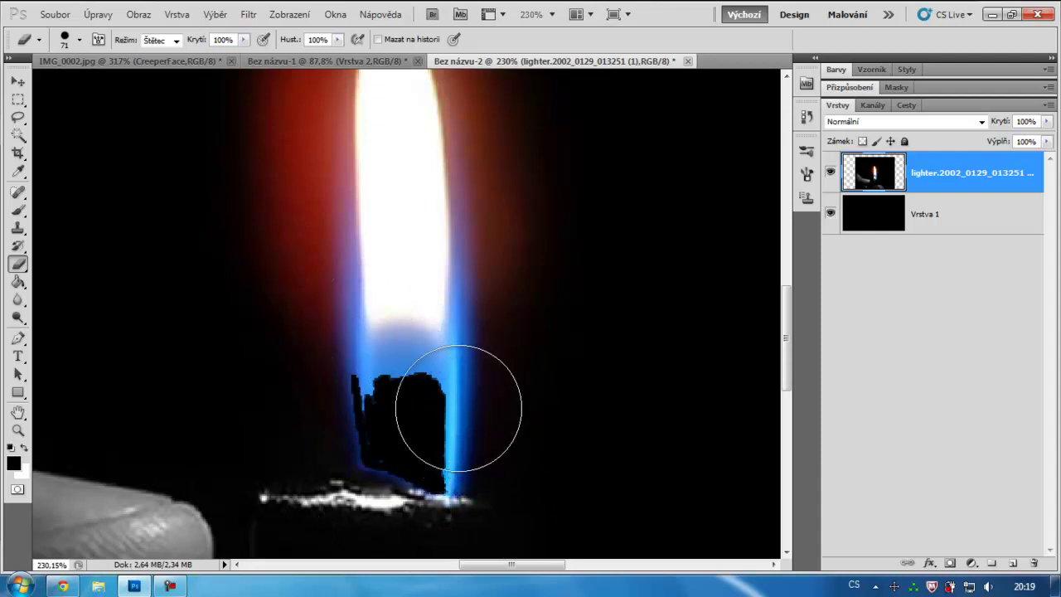
Step: Erase the remaining blue sliver and flame base above the lighter, then zoom out to about 81%
click(17, 135)
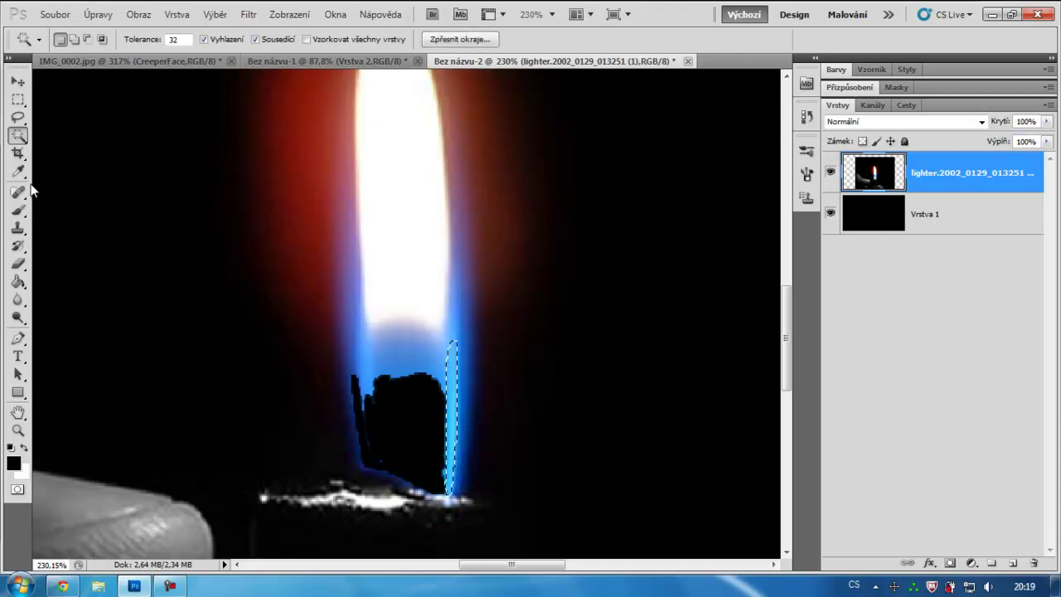
click(18, 263)
drag(452, 348, 440, 510)
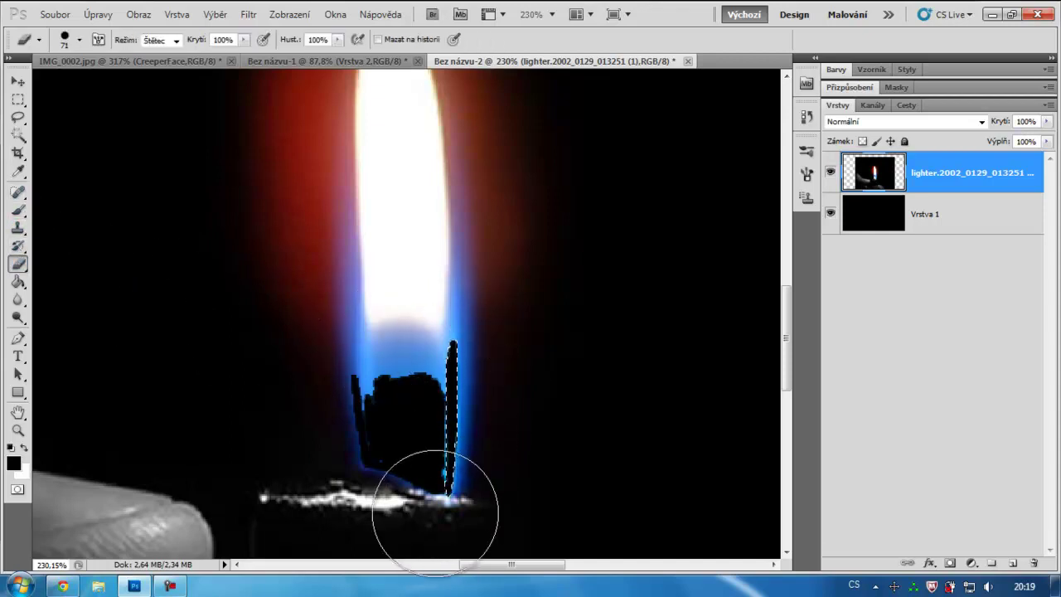
scroll(429, 463, down, 1)
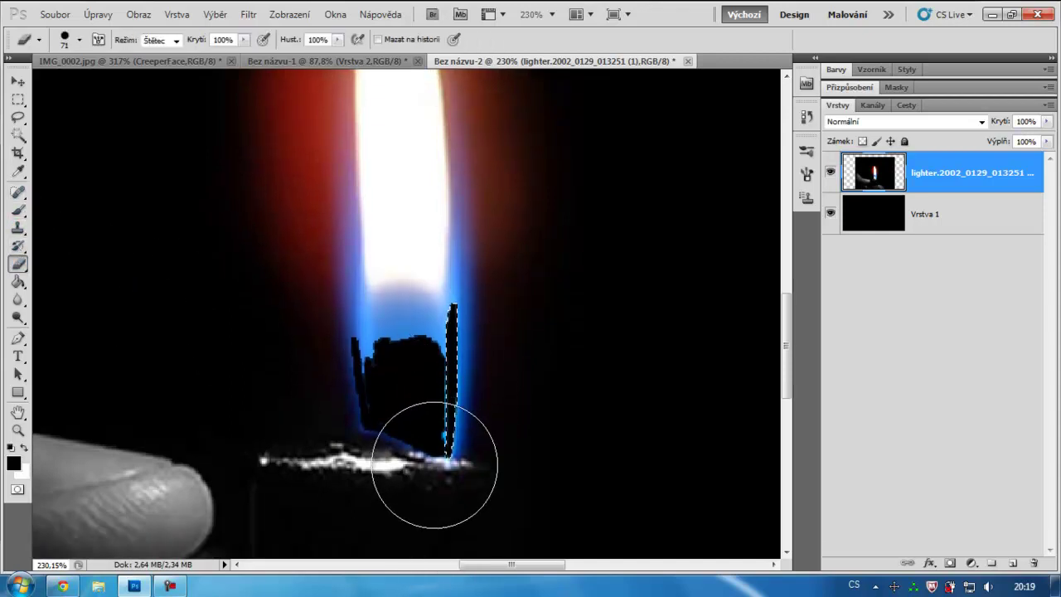
key(ctrl+d)
drag(466, 333, 452, 387)
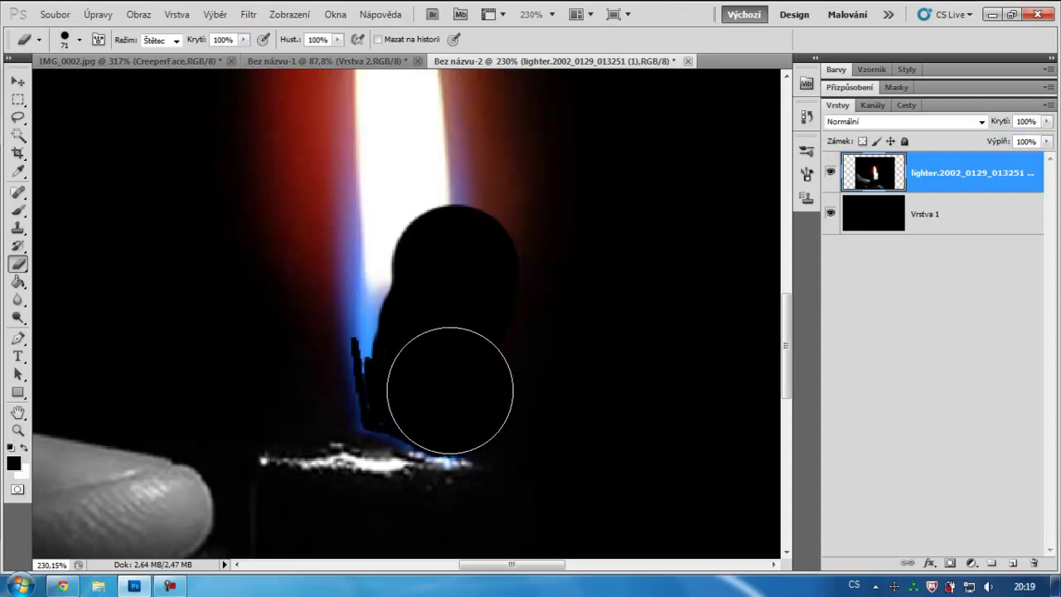
mouse_move(426, 367)
mouse_down()
mouse_move(402, 380)
mouse_move(293, 320)
mouse_move(516, 253)
mouse_move(521, 326)
mouse_move(484, 377)
mouse_up()
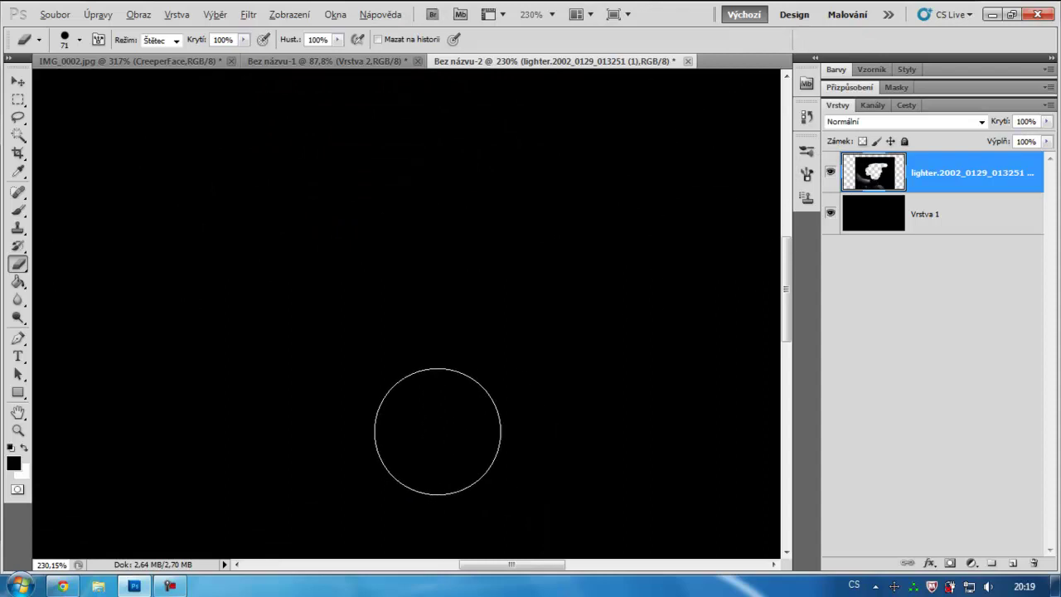
scroll(437, 430, down, 5)
scroll(729, 342, down, 1)
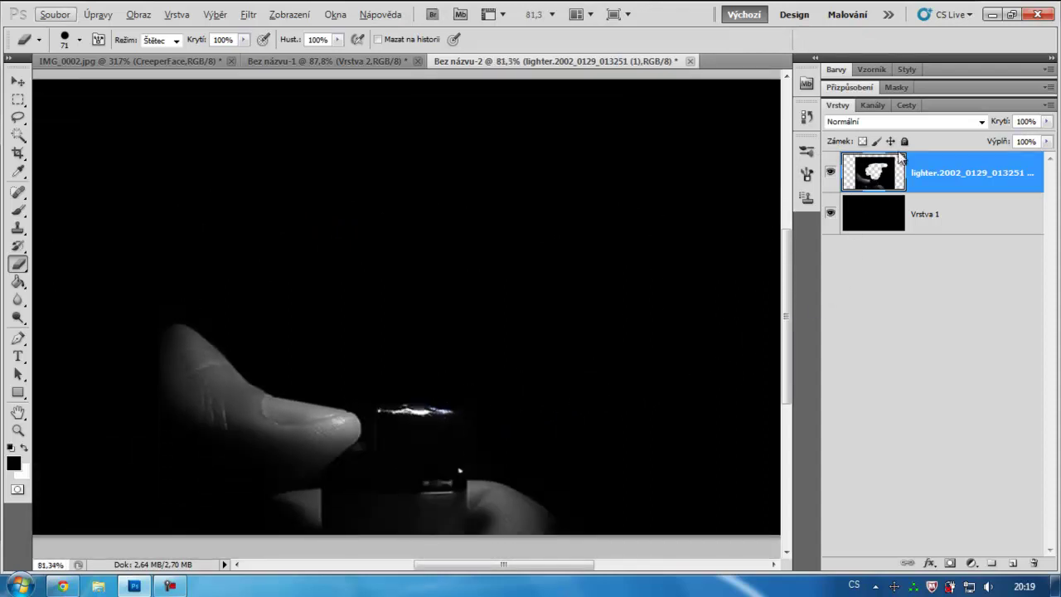
Step: Hide Vrstva 1, enlarge the eraser to 300 px, erase the photo's top, and undo the overshoot
click(831, 213)
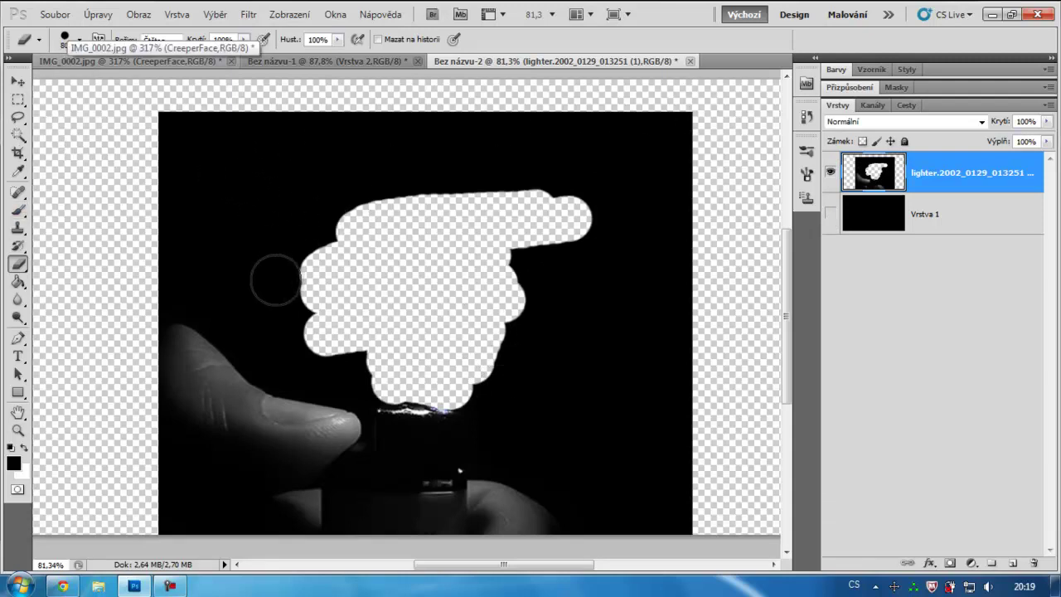
key(bracketright)
key(bracketright)
key(bracketright)
key(bracketright)
key(bracketright)
key(bracketright)
click(151, 160)
mouse_move(151, 161)
mouse_down()
mouse_move(687, 416)
mouse_move(674, 383)
mouse_move(485, 260)
mouse_move(280, 224)
mouse_move(69, 217)
mouse_up()
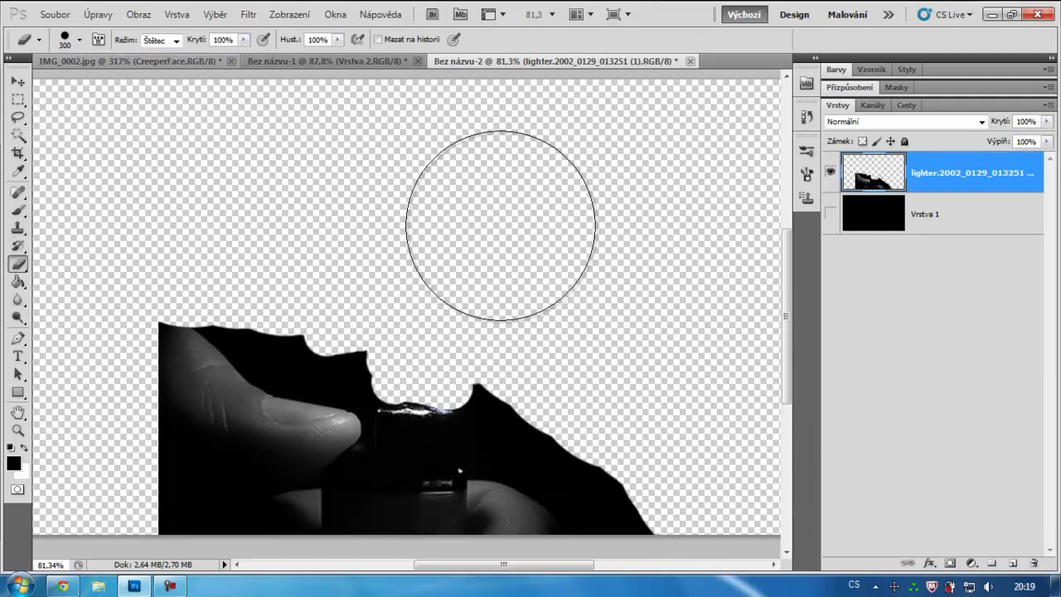
key(ctrl+z)
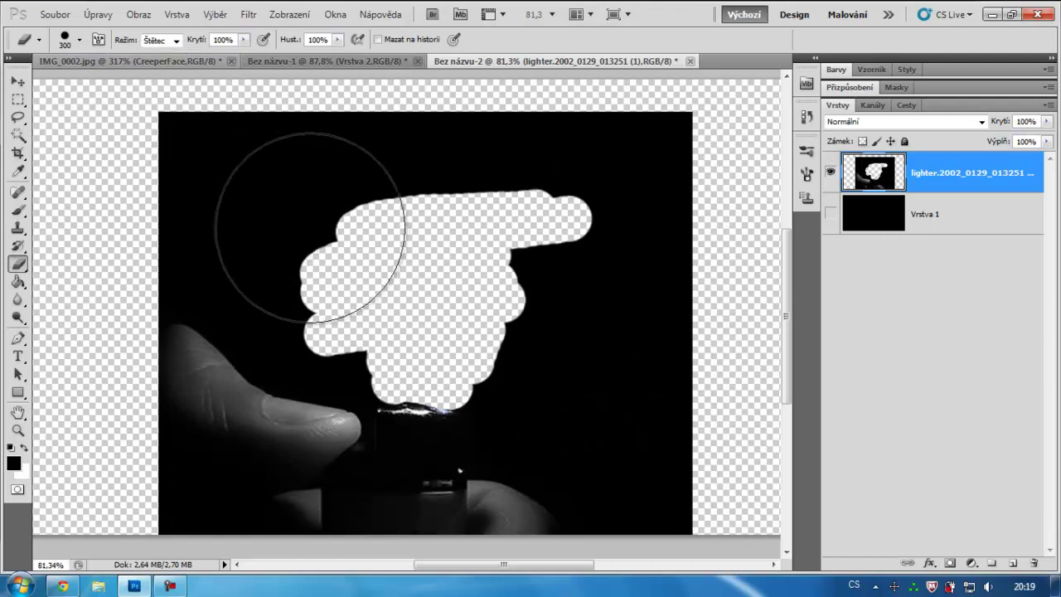
Step: Erase the dark area above the hand, show Vrstva 1 again, and zoom in
mouse_move(277, 220)
mouse_down()
mouse_move(246, 217)
mouse_move(284, 130)
mouse_move(675, 201)
mouse_move(556, 308)
mouse_move(741, 454)
mouse_move(550, 320)
mouse_move(535, 284)
mouse_move(556, 343)
mouse_move(636, 305)
mouse_up()
click(830, 214)
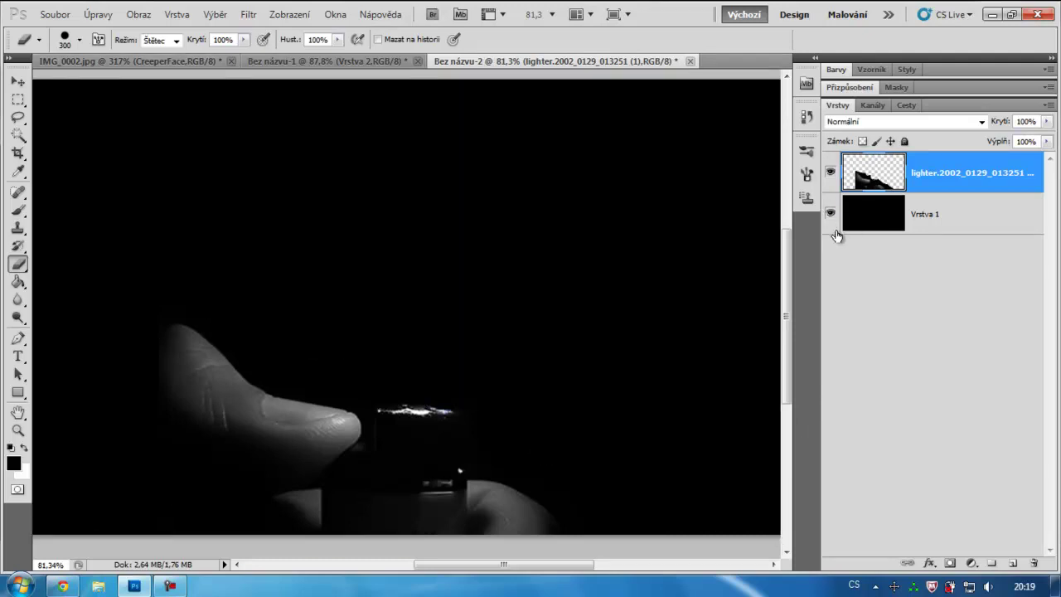
scroll(357, 357, down, 2)
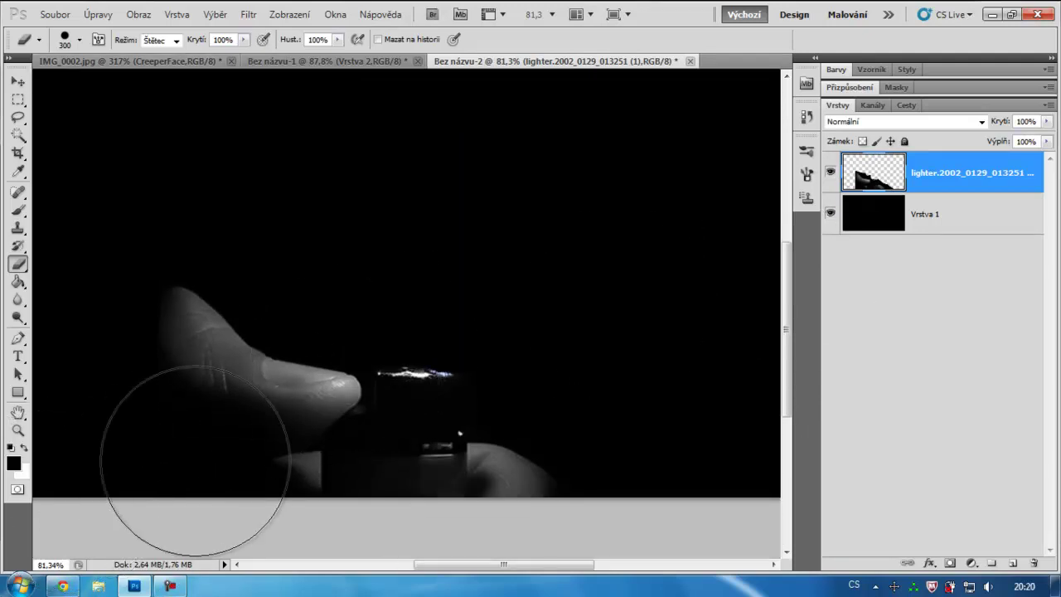
scroll(559, 528, up, 2)
scroll(497, 394, up, 2)
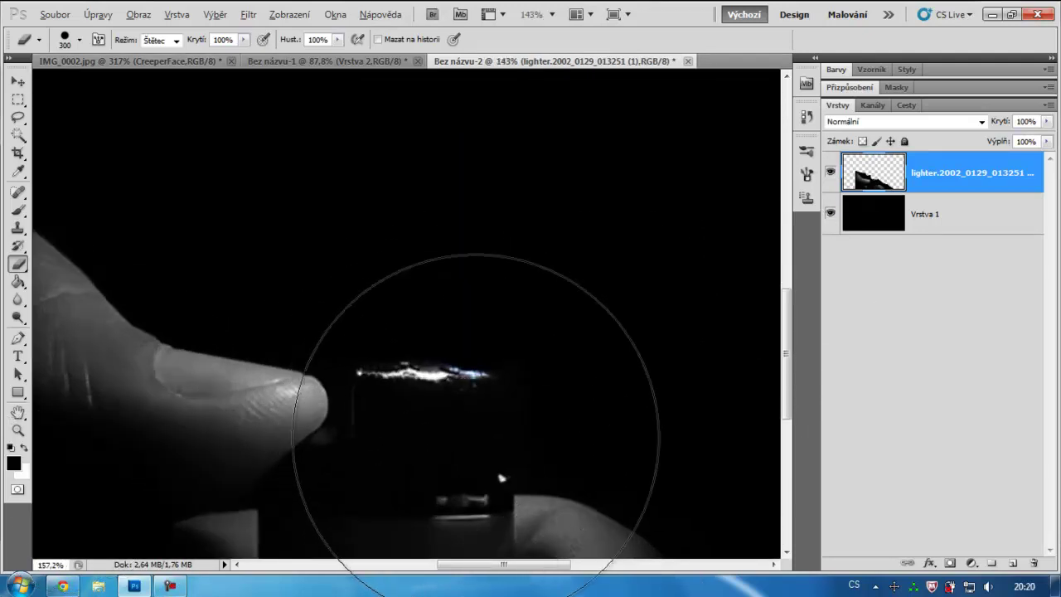
scroll(497, 394, up, 1)
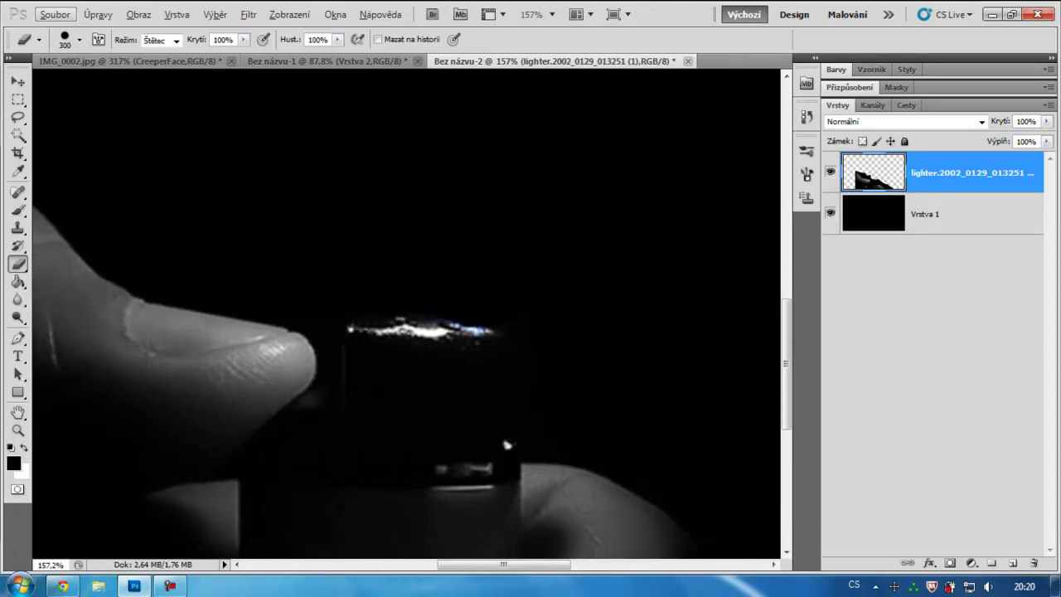
Step: Open the Revnart zip in WinRAR to show Revnart_Smoke.abr, and open an Explorer window
mouse_move(63, 586)
click(83, 510)
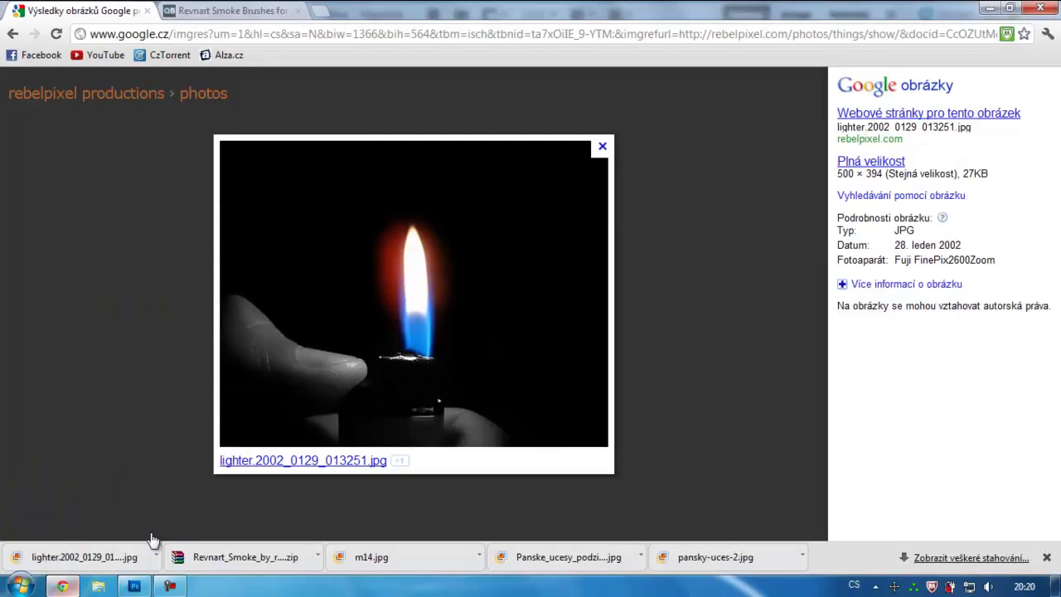
click(222, 561)
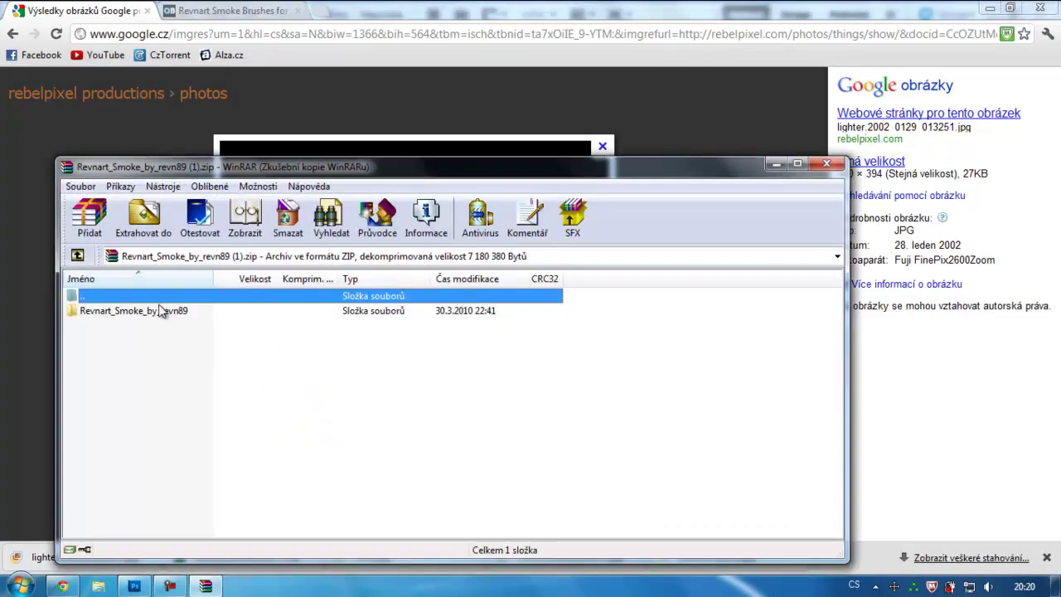
double_click(161, 310)
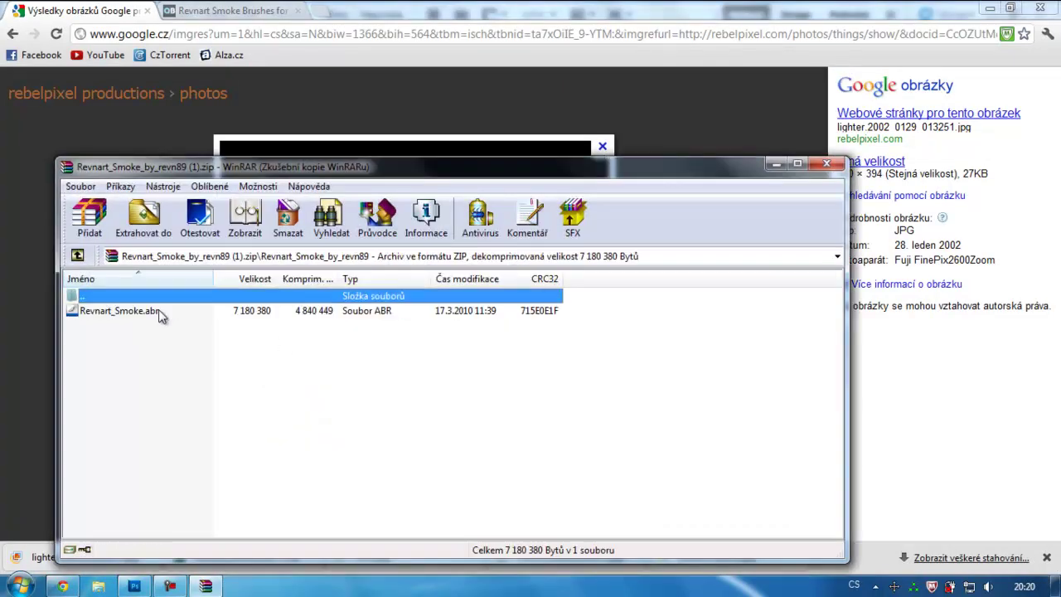
drag(177, 169, 278, 76)
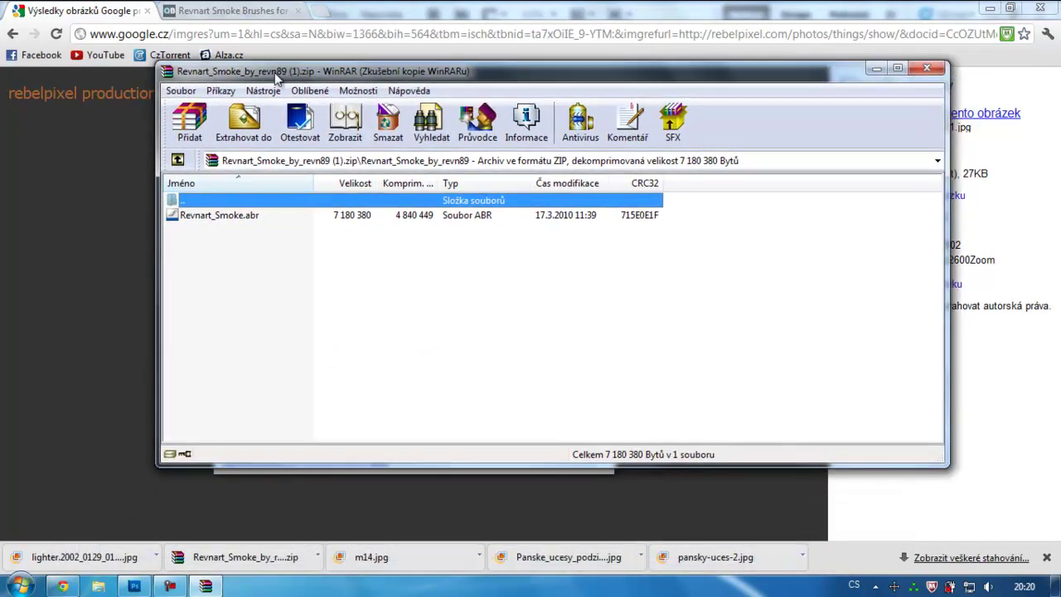
click(98, 586)
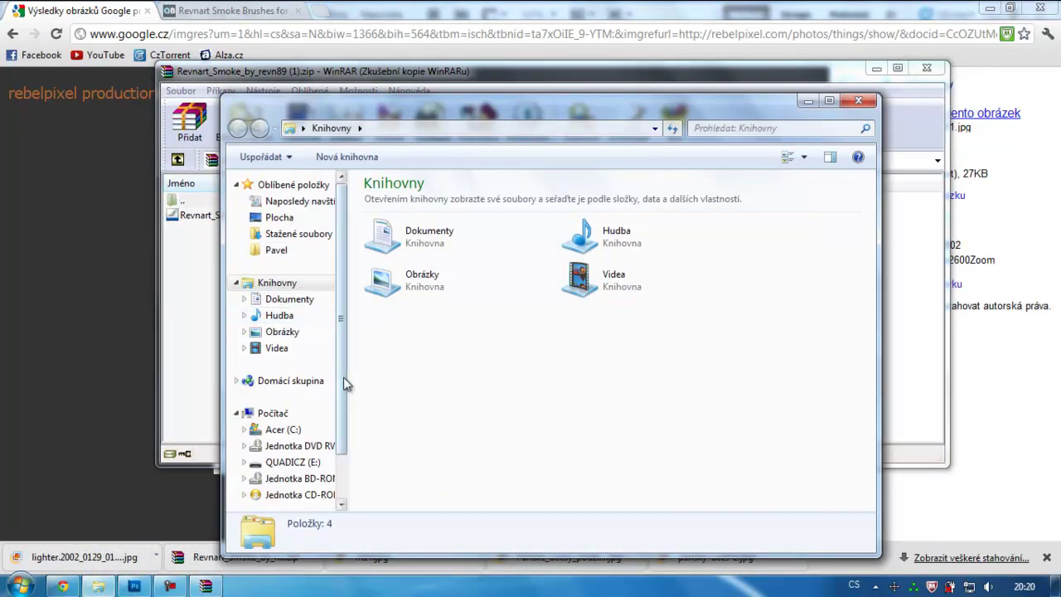
Step: Navigate Explorer to C:\Program Files\Adobe\Adobe Photoshop CS5 (64 Bit)\Presets\Brushes
click(282, 429)
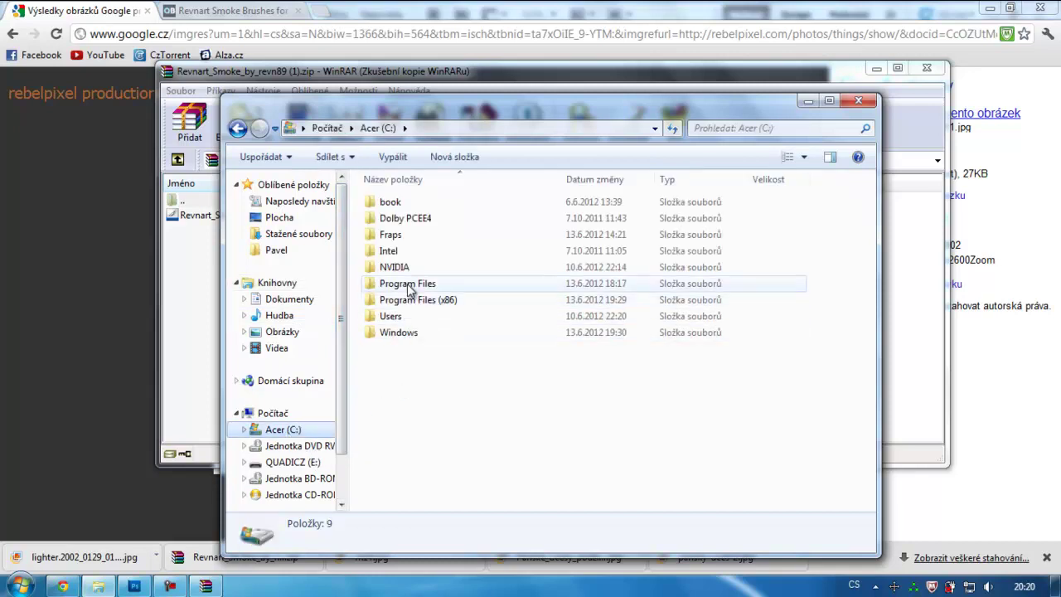
double_click(409, 285)
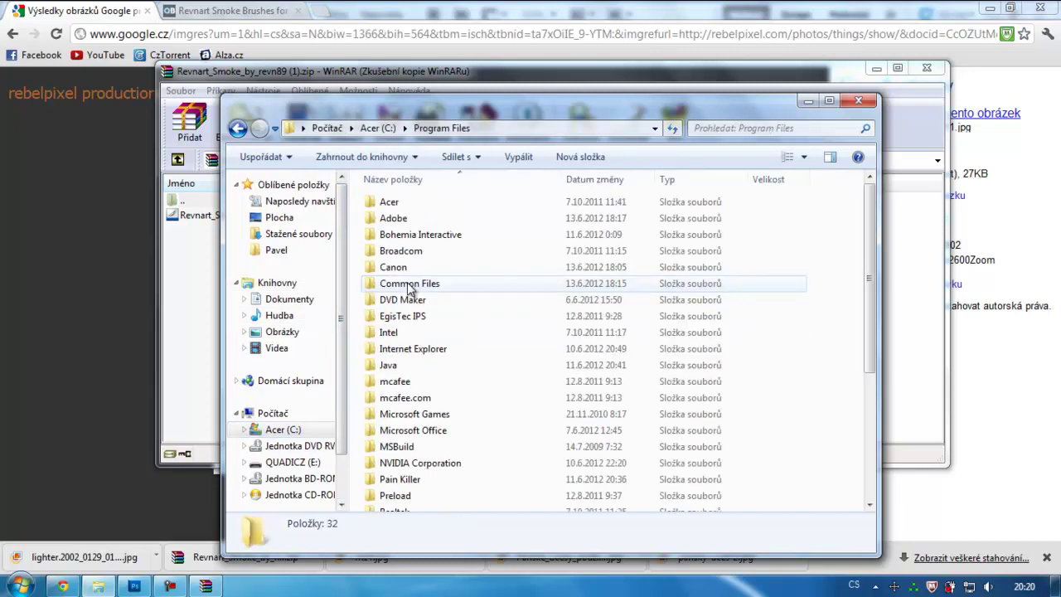
double_click(397, 217)
double_click(400, 204)
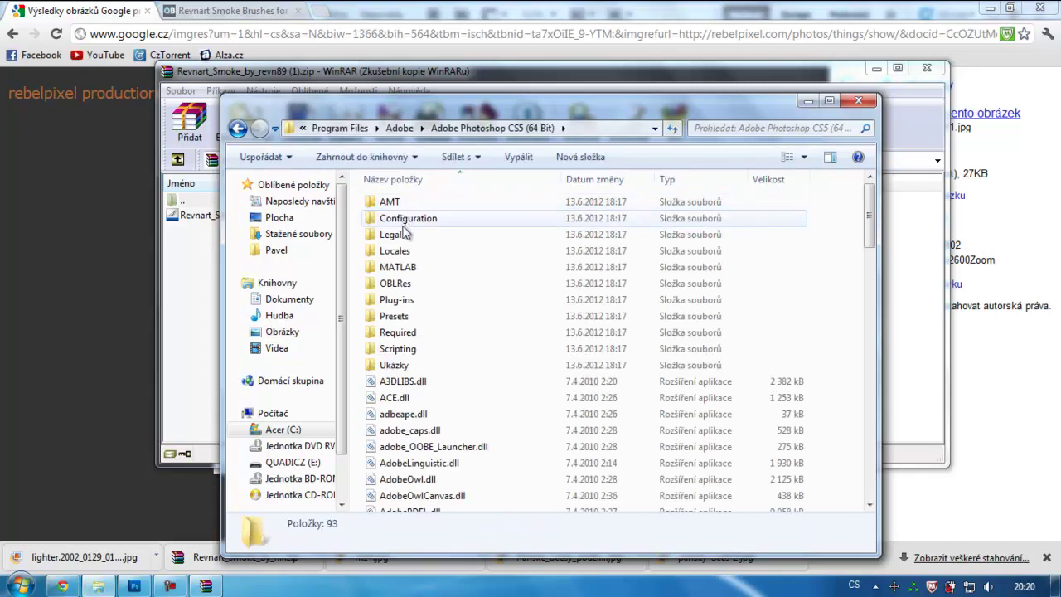
double_click(419, 317)
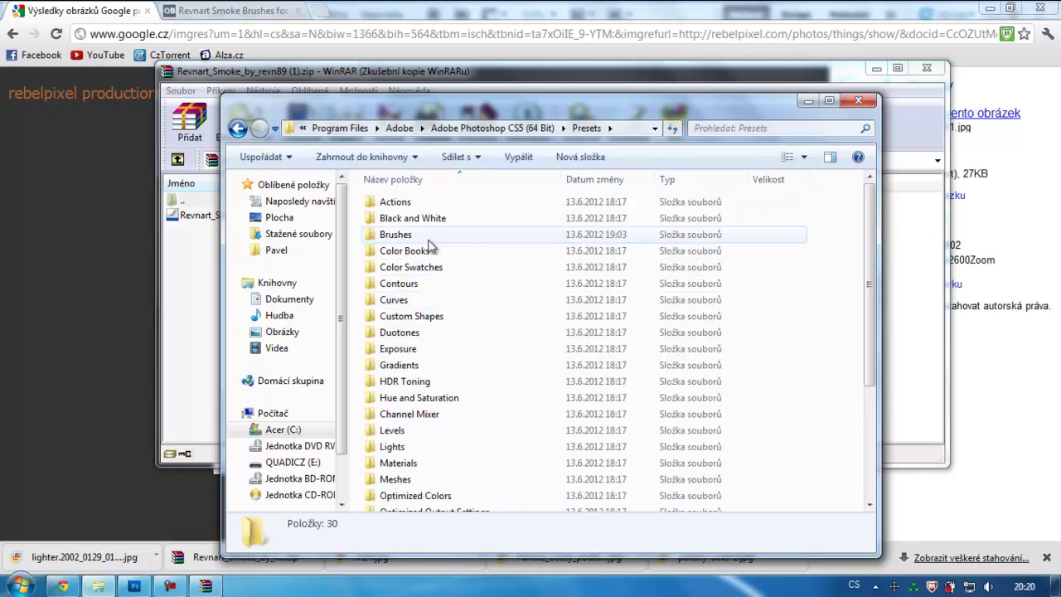
double_click(410, 237)
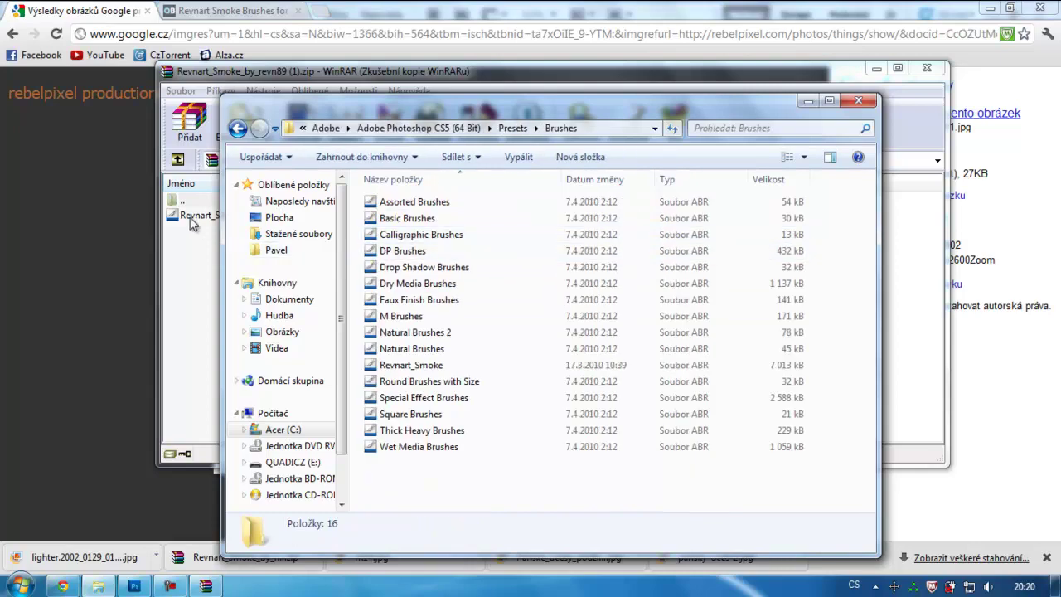
Step: Move Revnart_Smoke.abr there, replacing the old copy with admin permission, and close both windows
drag(197, 216, 508, 503)
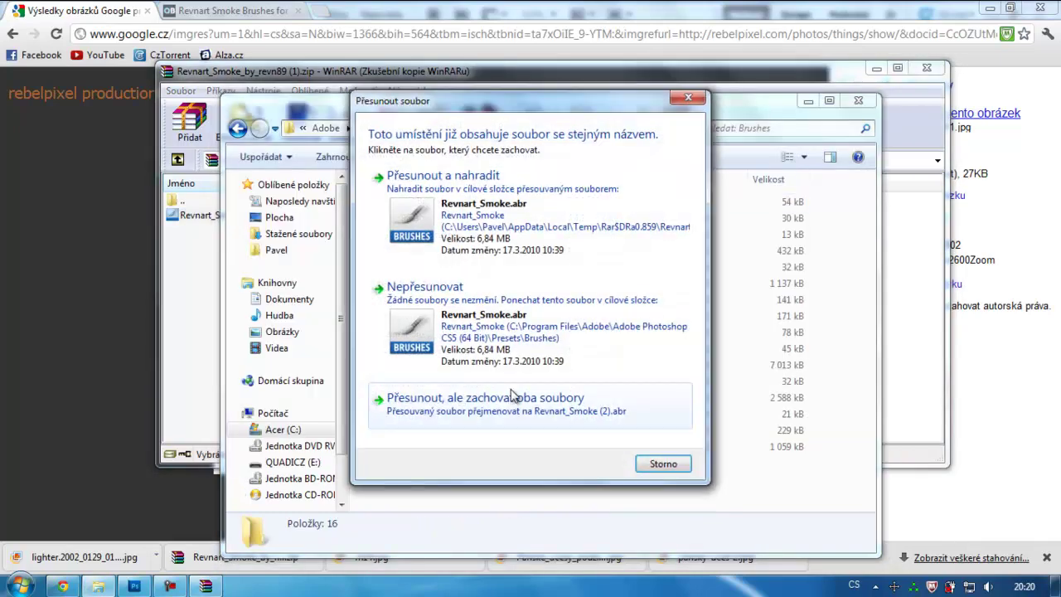
click(654, 196)
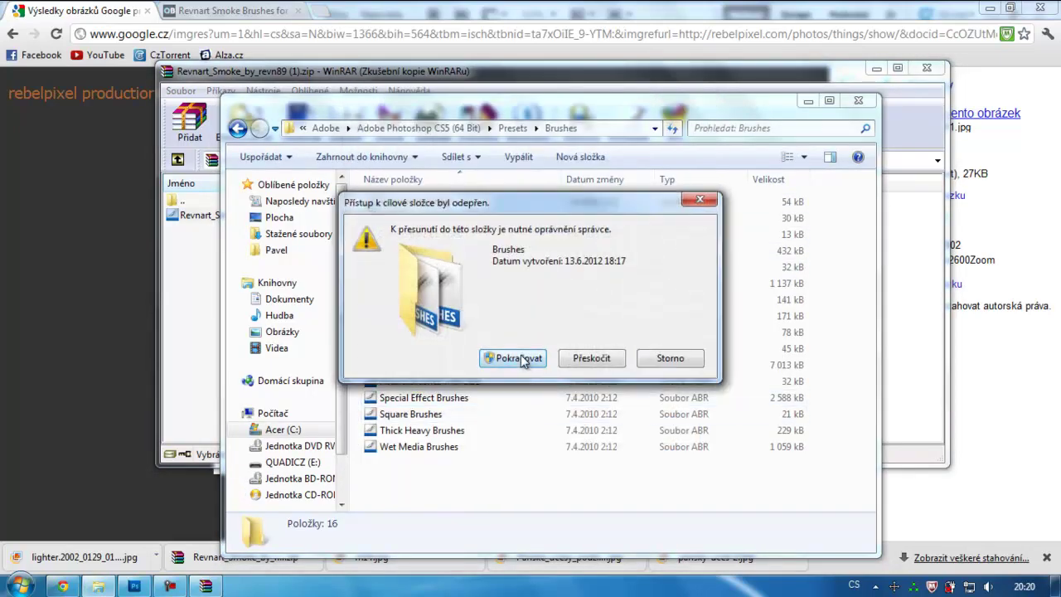
click(522, 361)
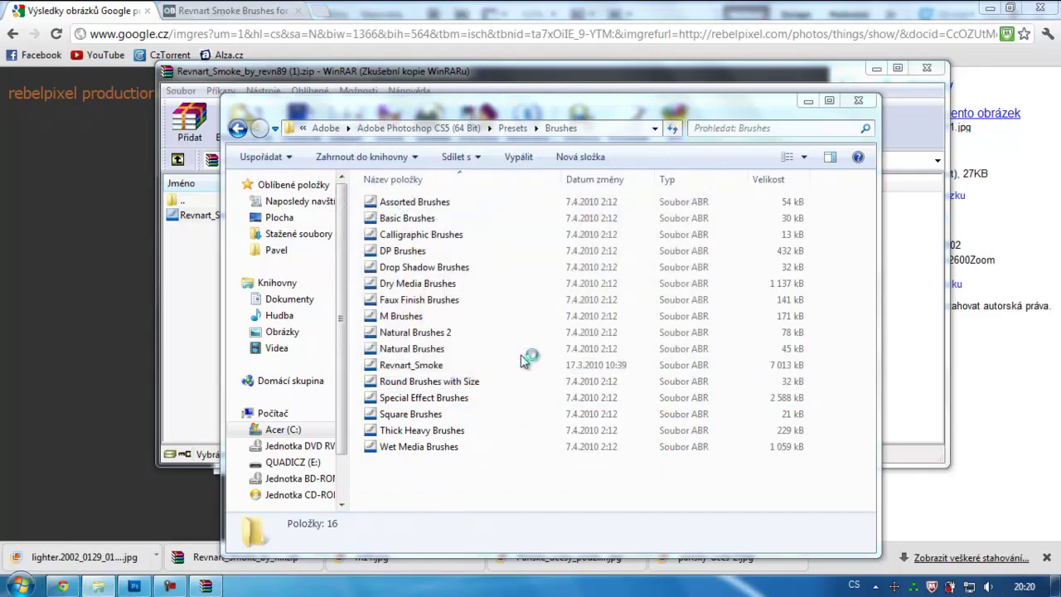
click(858, 100)
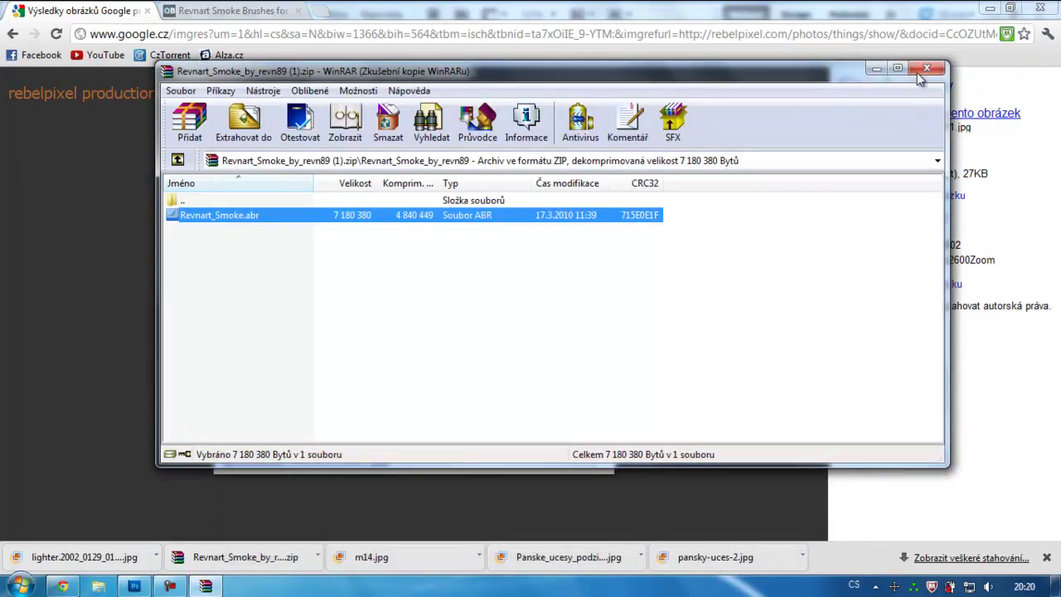
click(927, 68)
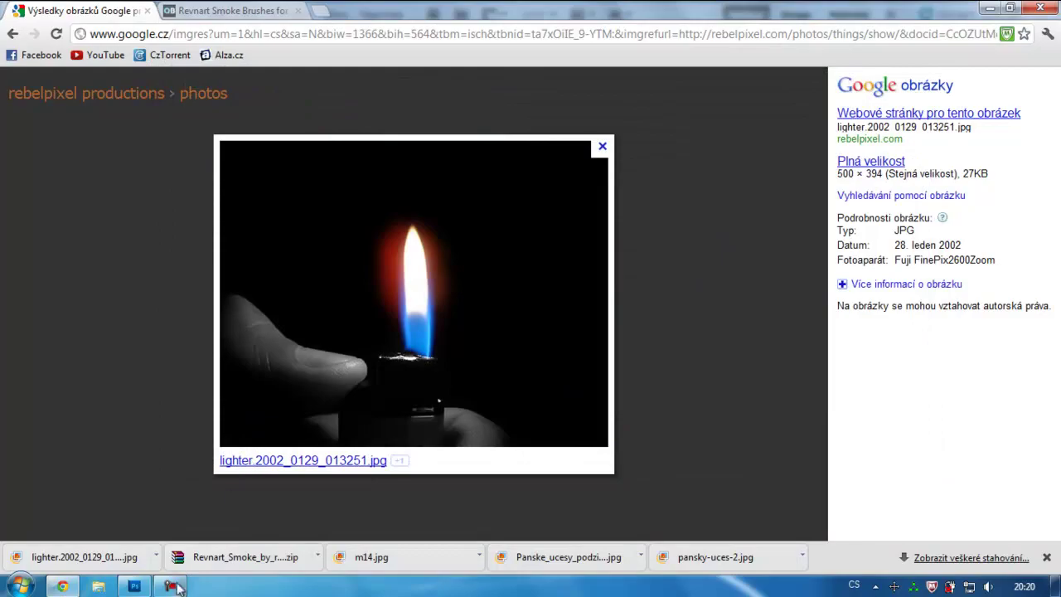
Step: Load the Revnart_Smoke brush file through the brush picker's Load (Načíst) dialog
click(135, 586)
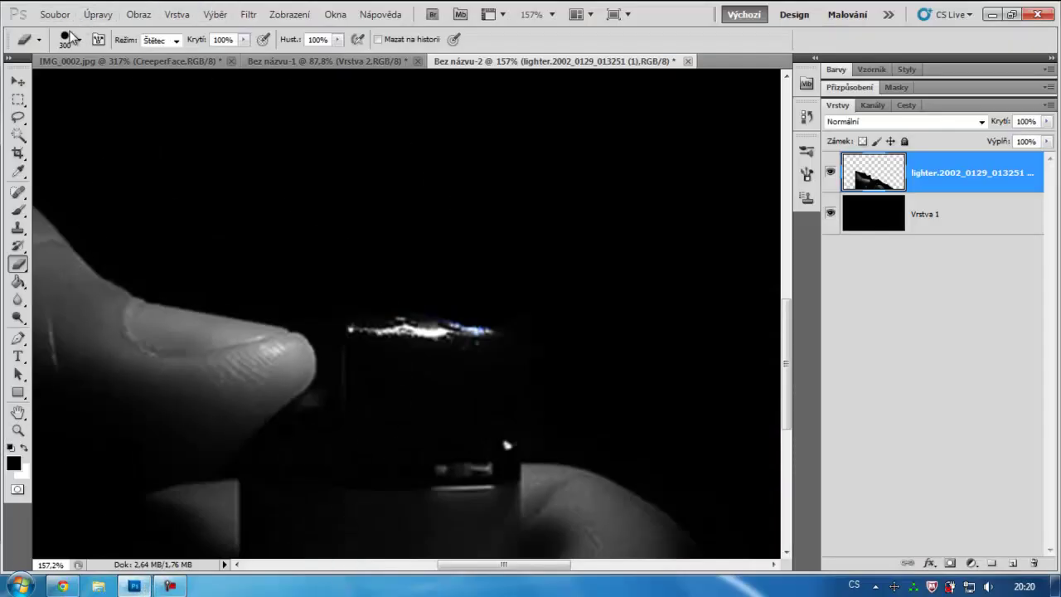
click(79, 40)
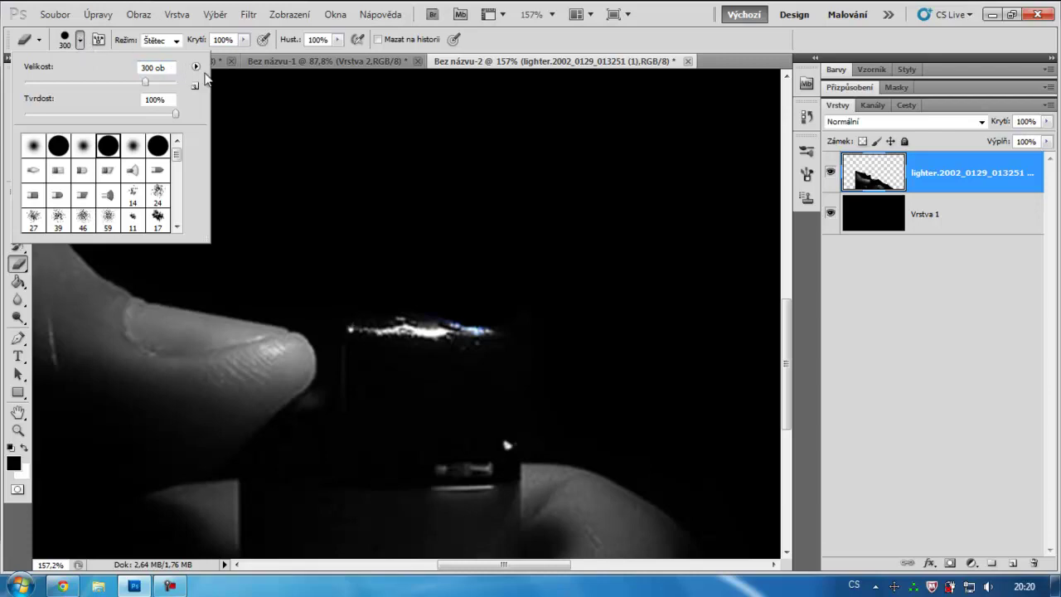
click(195, 66)
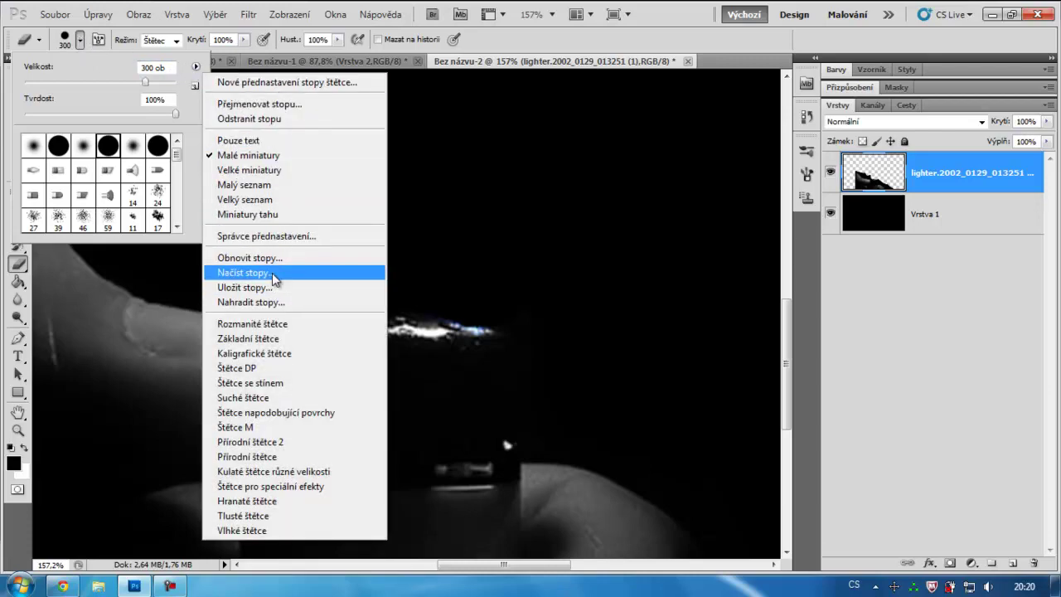
click(273, 279)
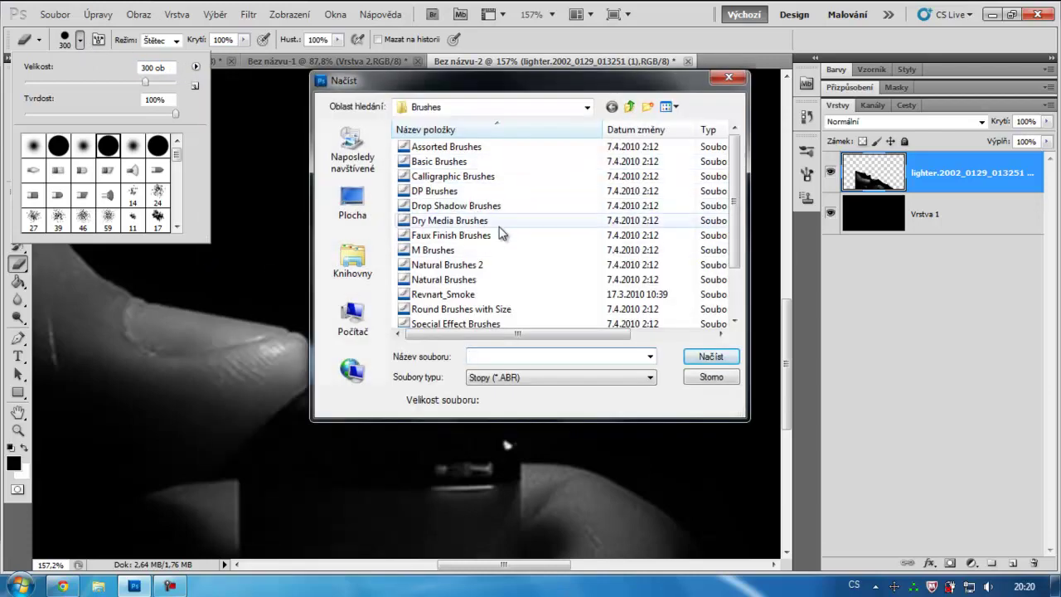
click(500, 226)
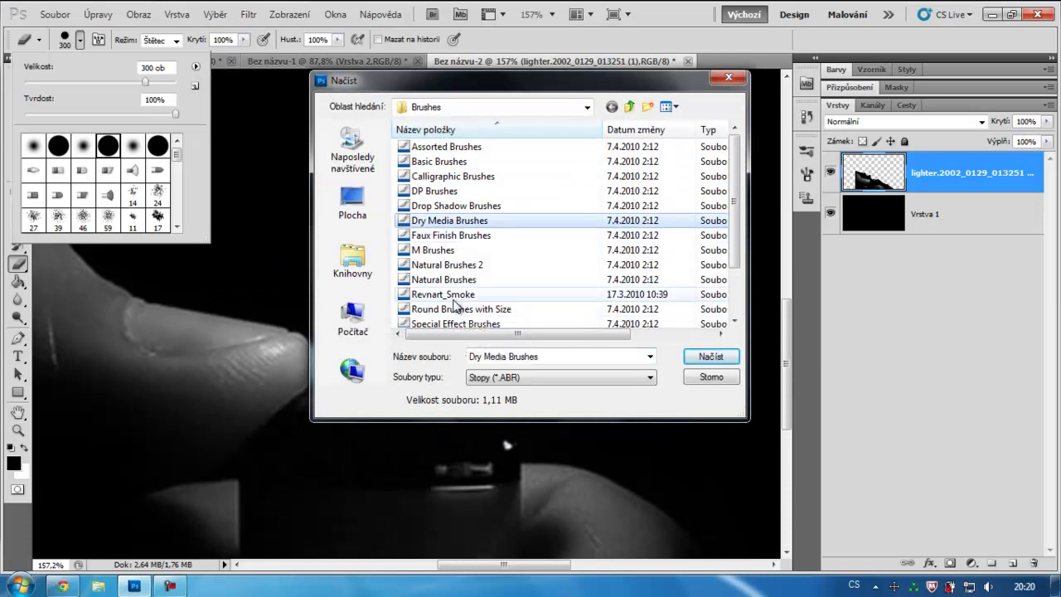
click(452, 295)
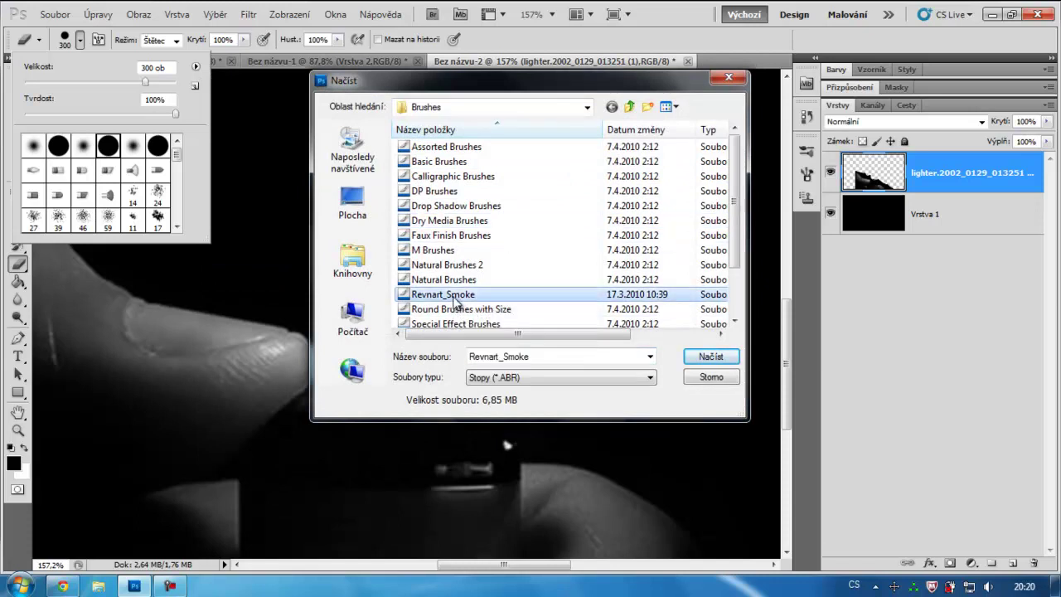
click(696, 356)
Step: Add a new empty layer and move it below Vrstva 1
mouse_move(175, 147)
mouse_down()
mouse_move(168, 223)
mouse_move(176, 145)
mouse_up()
key(Escape)
scroll(339, 301, up, 3)
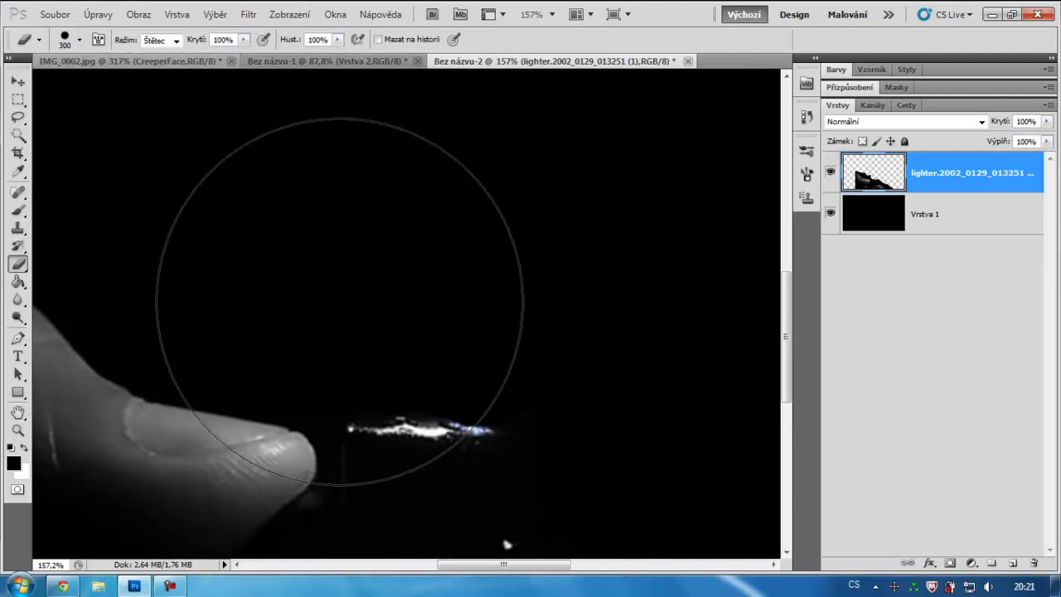
scroll(348, 286, down, 2)
scroll(489, 332, down, 1)
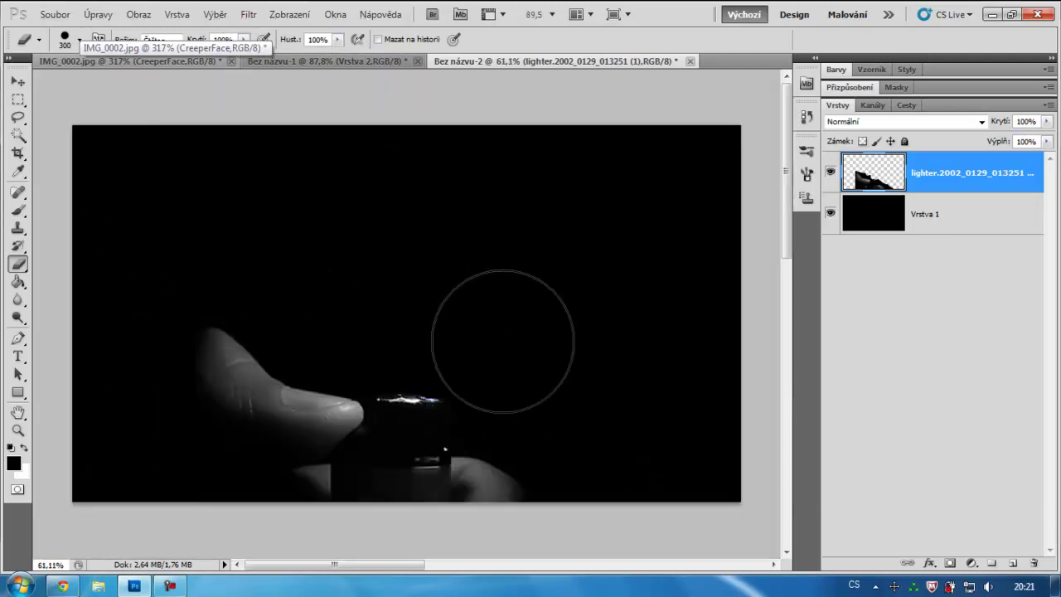
scroll(390, 352, up, 2)
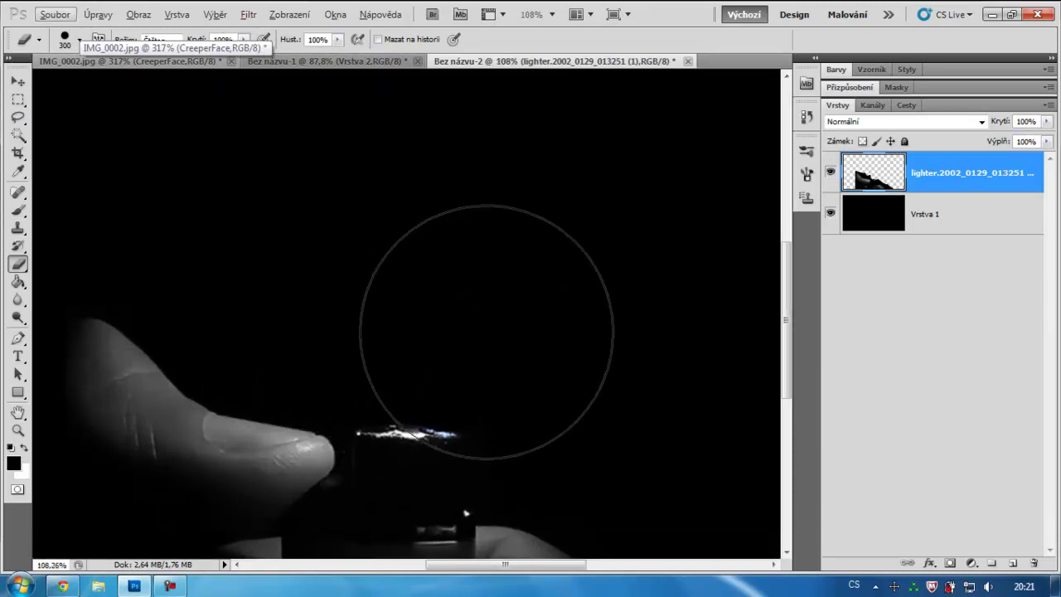
scroll(464, 315, up, 2)
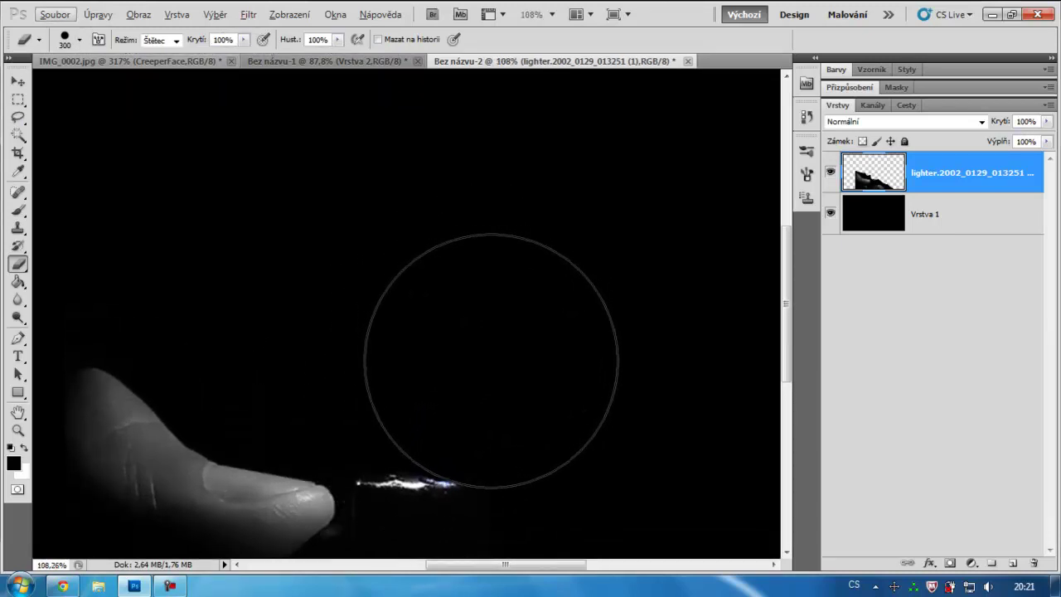
click(1015, 564)
mouse_move(923, 171)
mouse_down()
mouse_move(906, 345)
mouse_move(904, 314)
mouse_up()
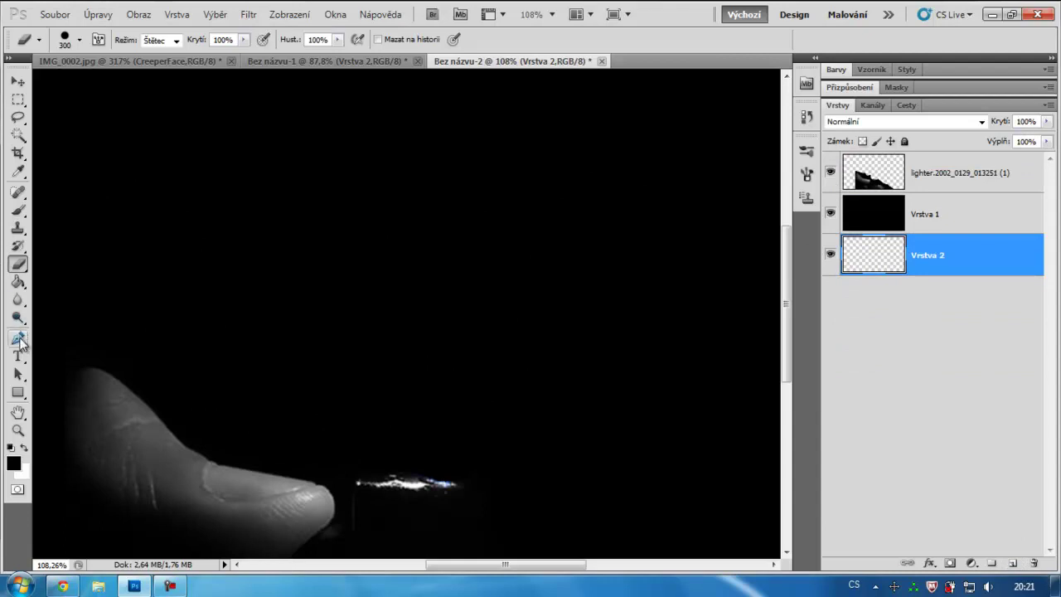
Step: Fill the new layer with a vertical Spektrum gradient from the lighter upward, hiding Vrstva 1 to check
click(18, 282)
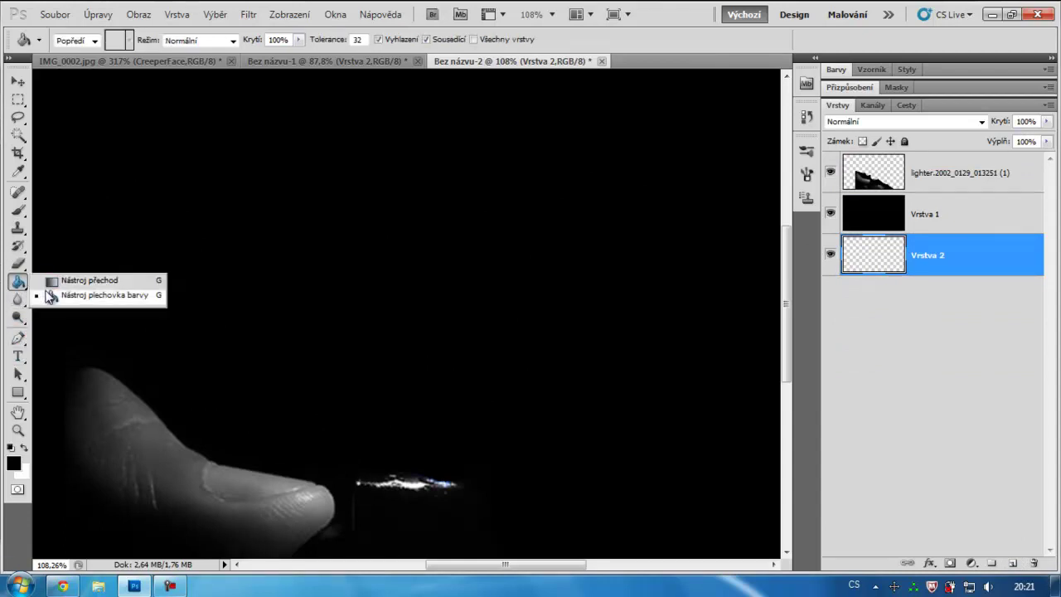
click(46, 295)
click(75, 283)
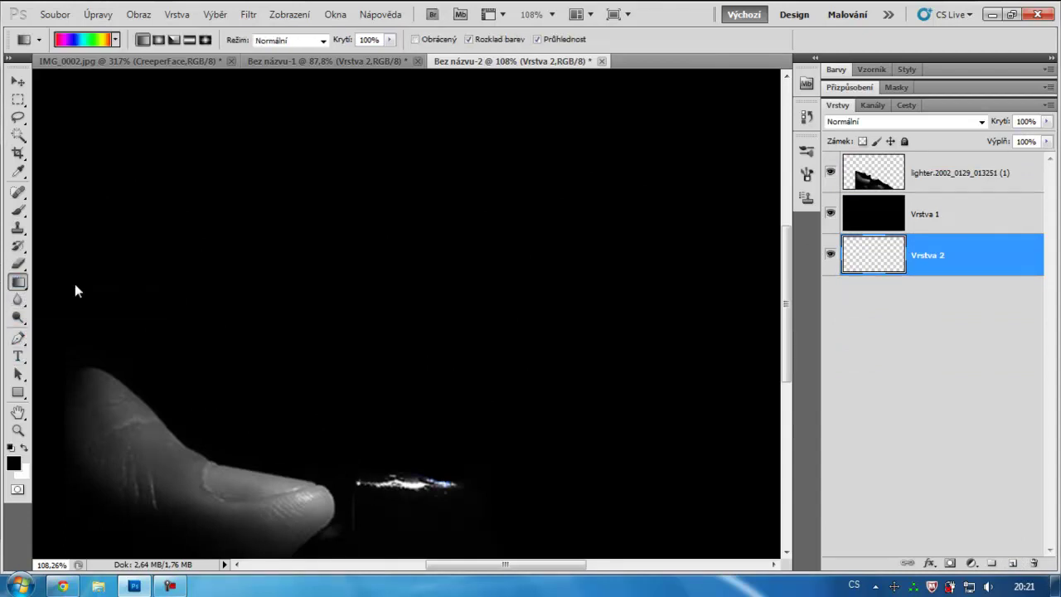
scroll(353, 263, down, 3)
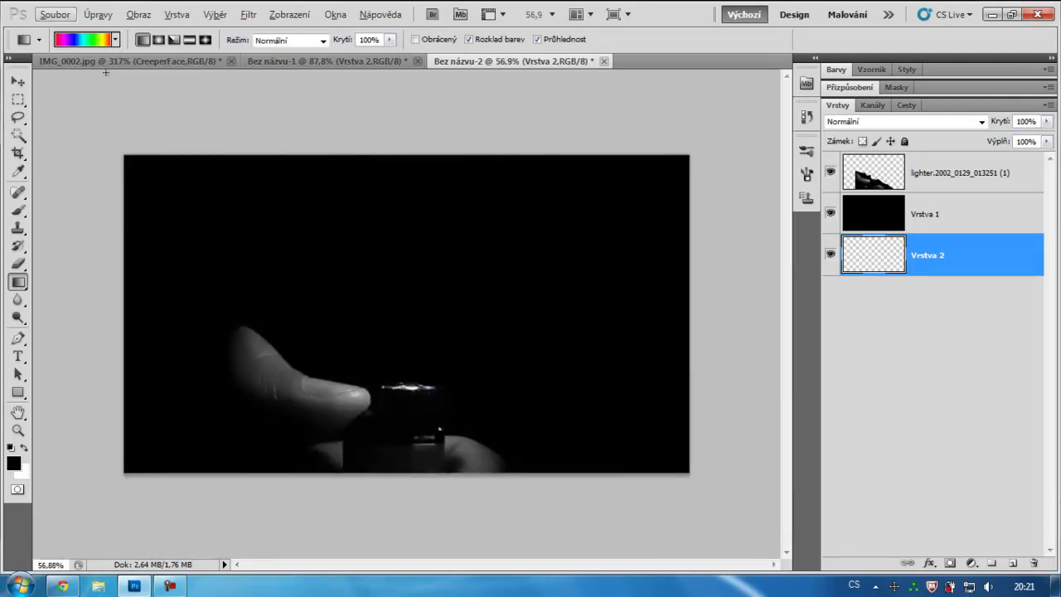
click(101, 42)
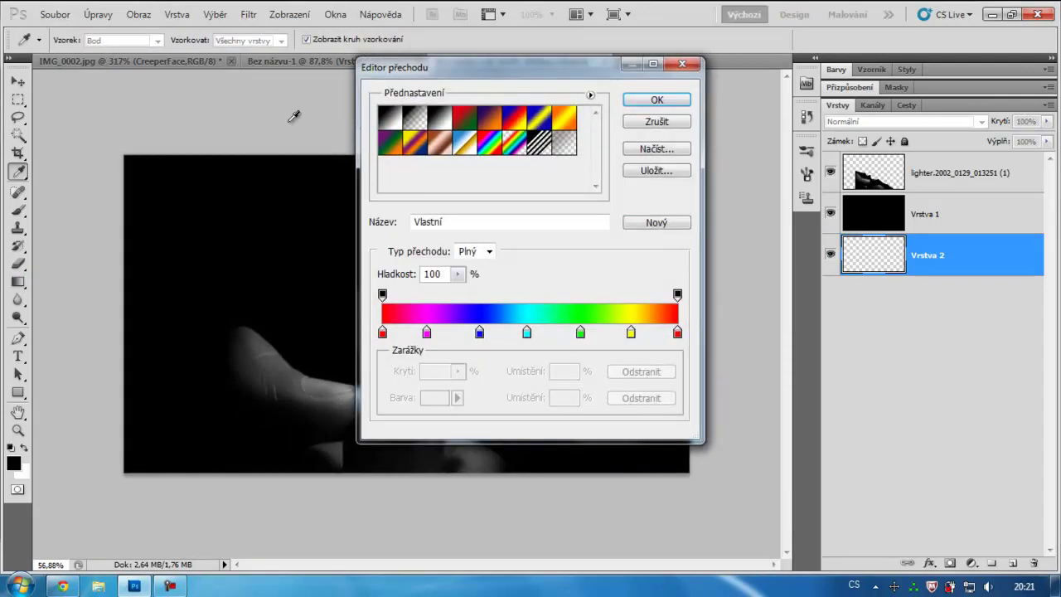
click(491, 150)
click(657, 100)
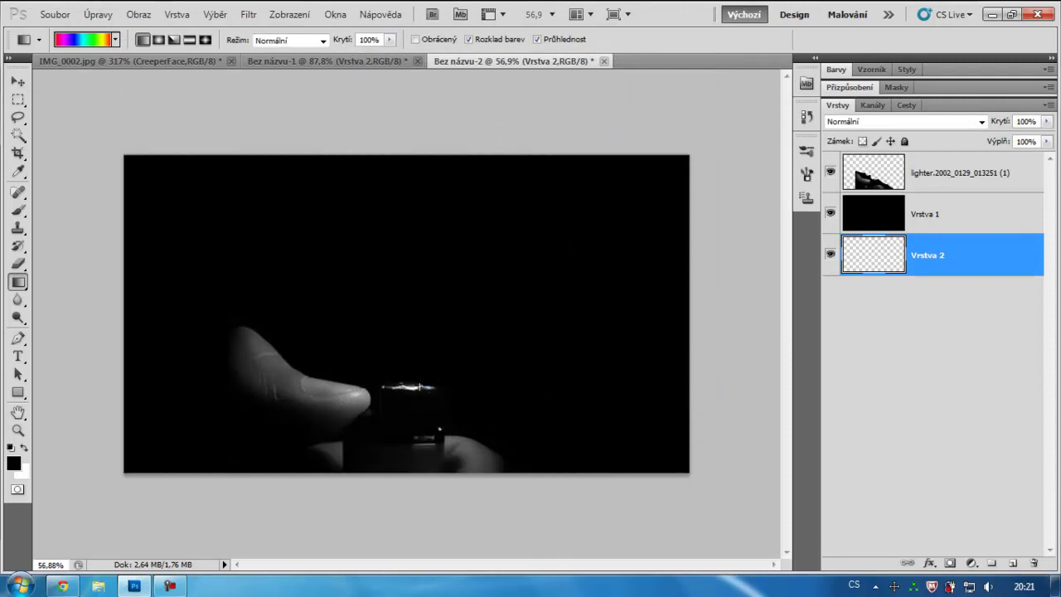
drag(416, 238, 422, 162)
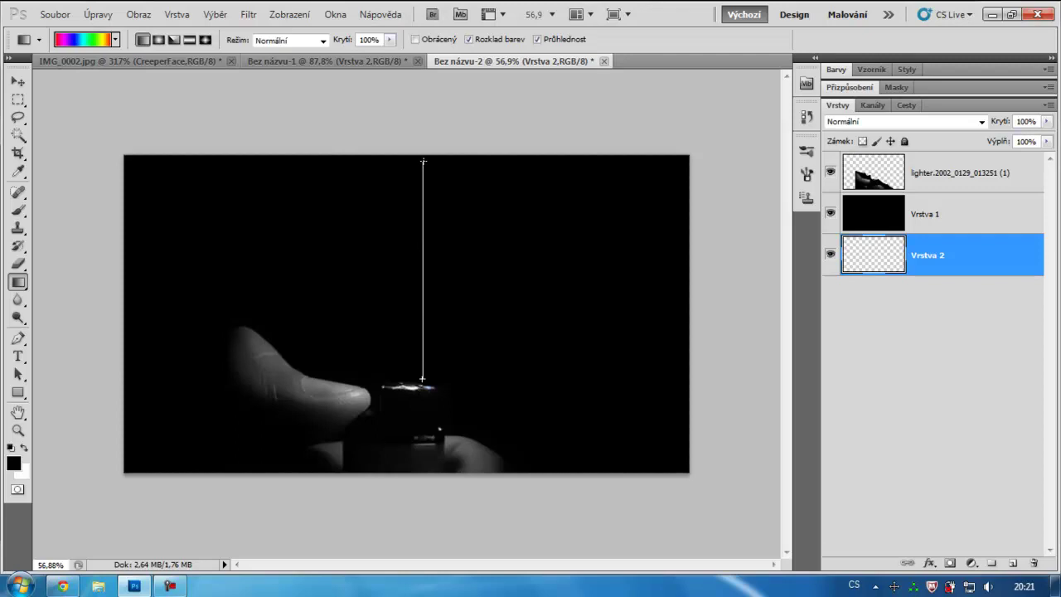
drag(422, 161, 423, 161)
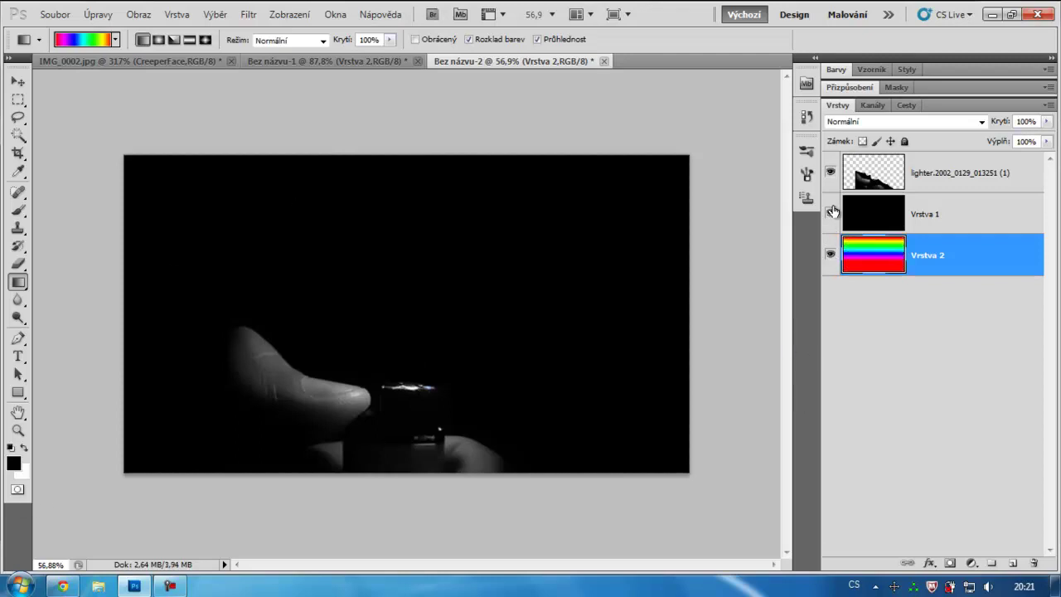
click(831, 213)
Step: Show Vrstva 1 again and set the Eraser to smoke brush 864 at size 350
click(832, 214)
scroll(384, 332, up, 3)
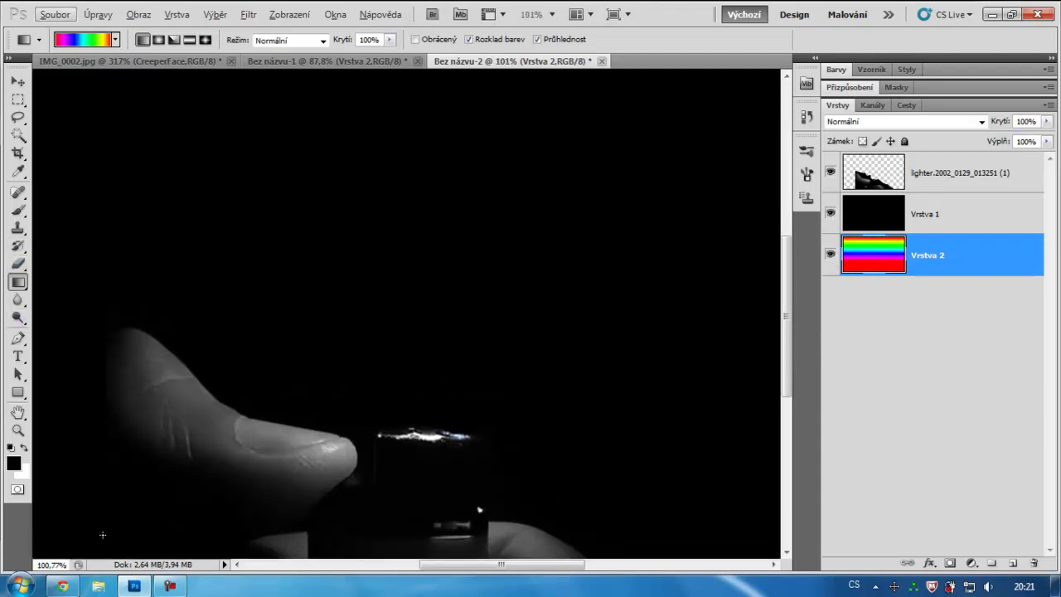
click(18, 264)
click(79, 40)
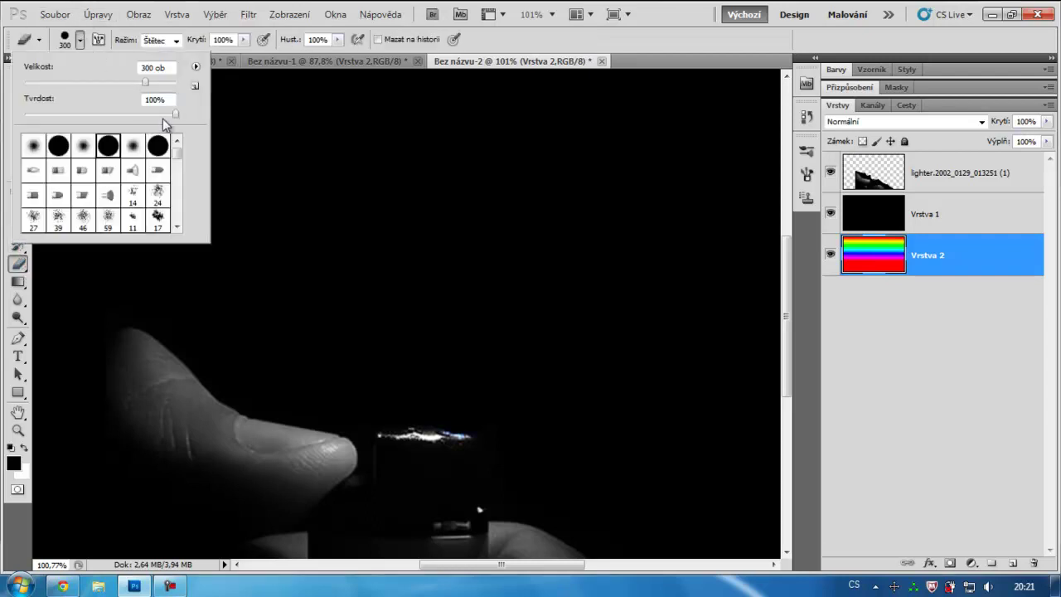
drag(176, 154, 176, 257)
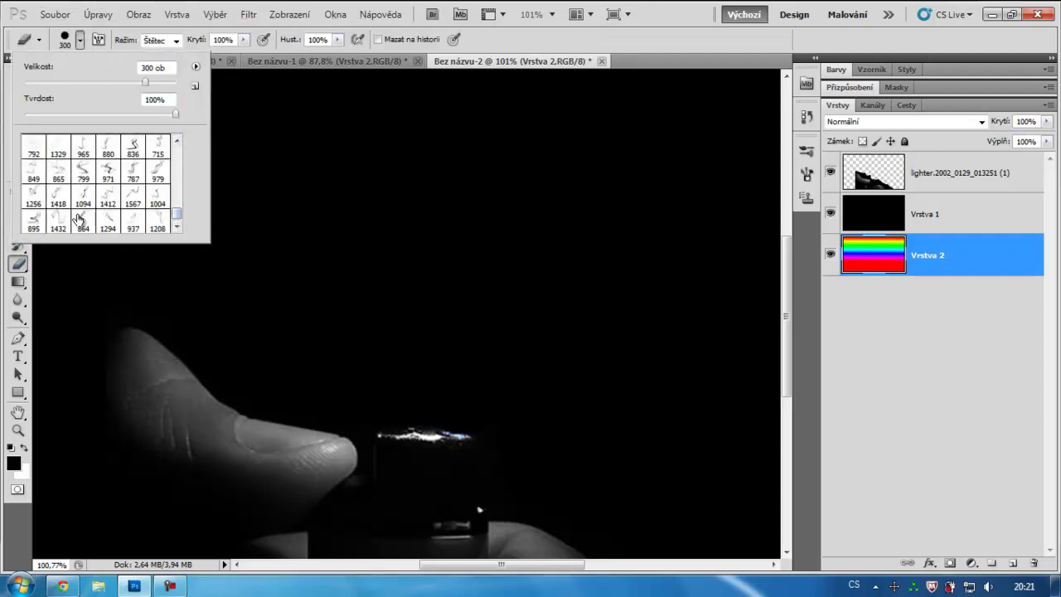
click(81, 222)
double_click(169, 71)
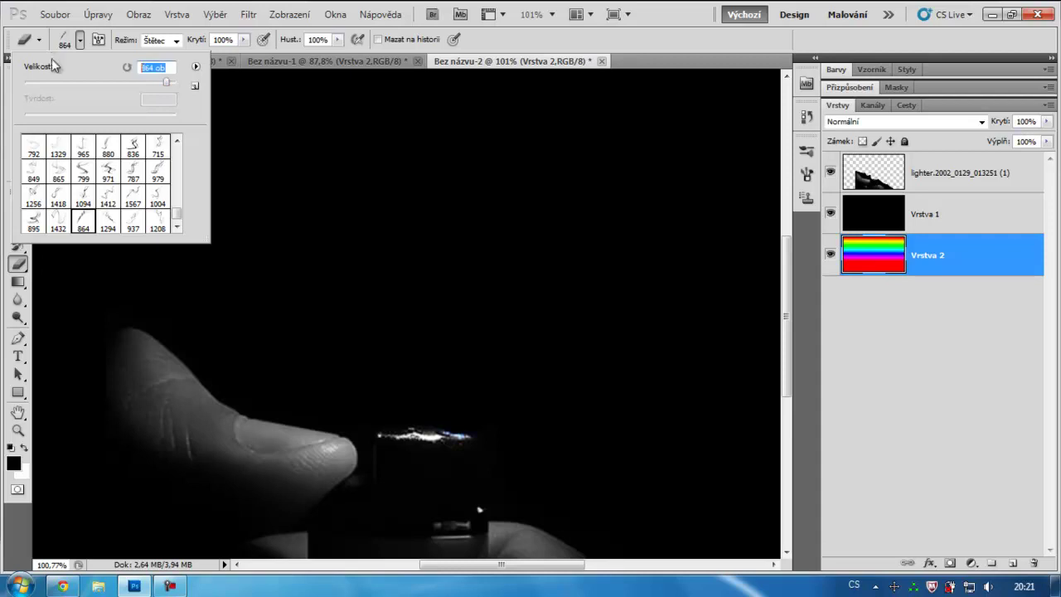
text(350)
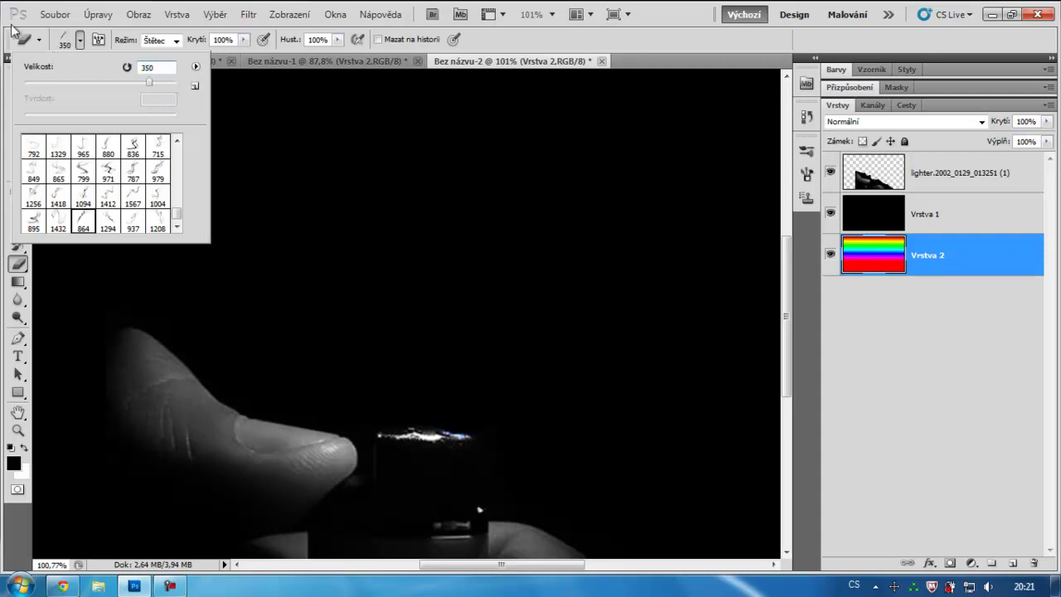
click(81, 41)
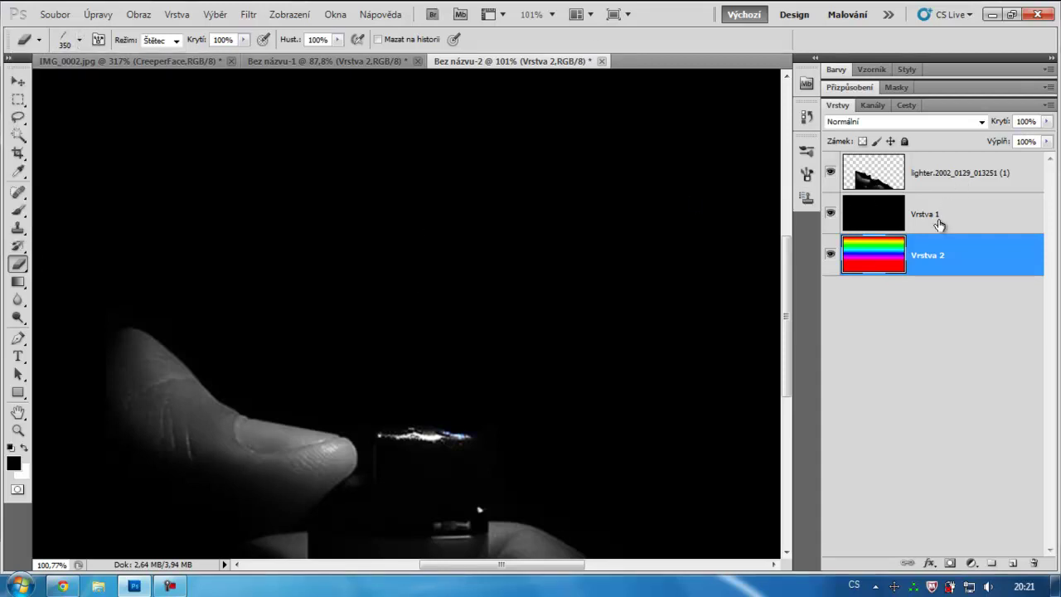
Step: Select Vrstva 1 and erase one smoke-brush stamp above the lighter, revealing rainbow
click(936, 218)
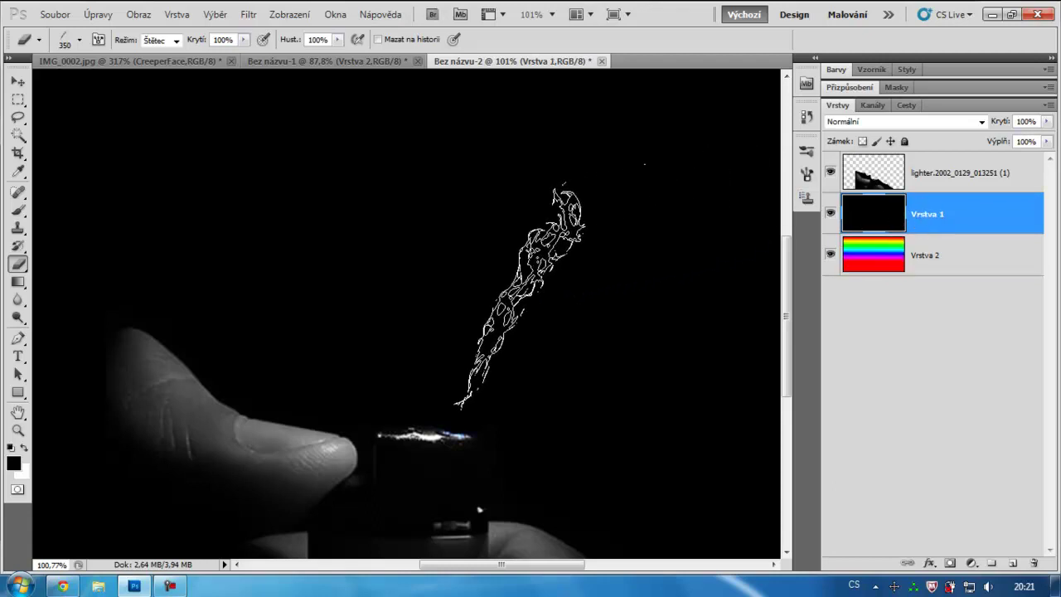
click(516, 319)
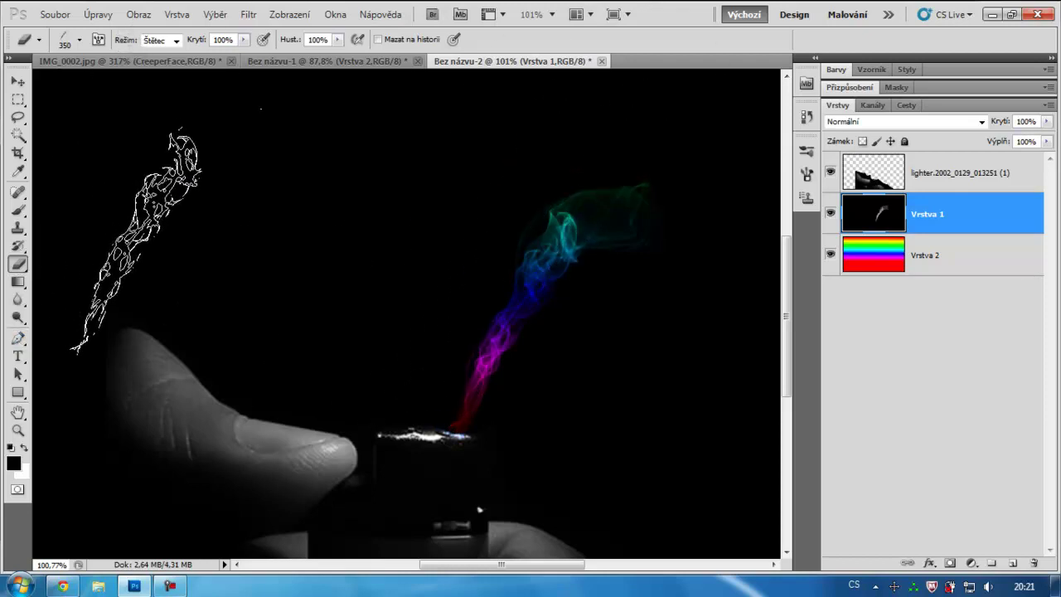
Step: Rotate Vrstva 1 about -16.8° and shift it slightly left so the smoke rises upright
key(ctrl+t)
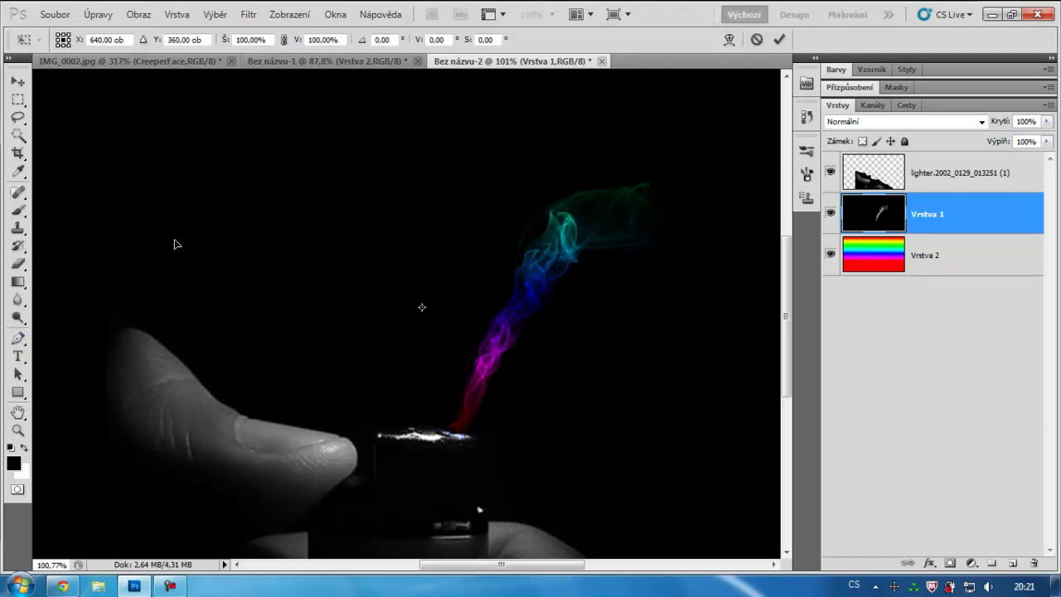
scroll(514, 270, down, 5)
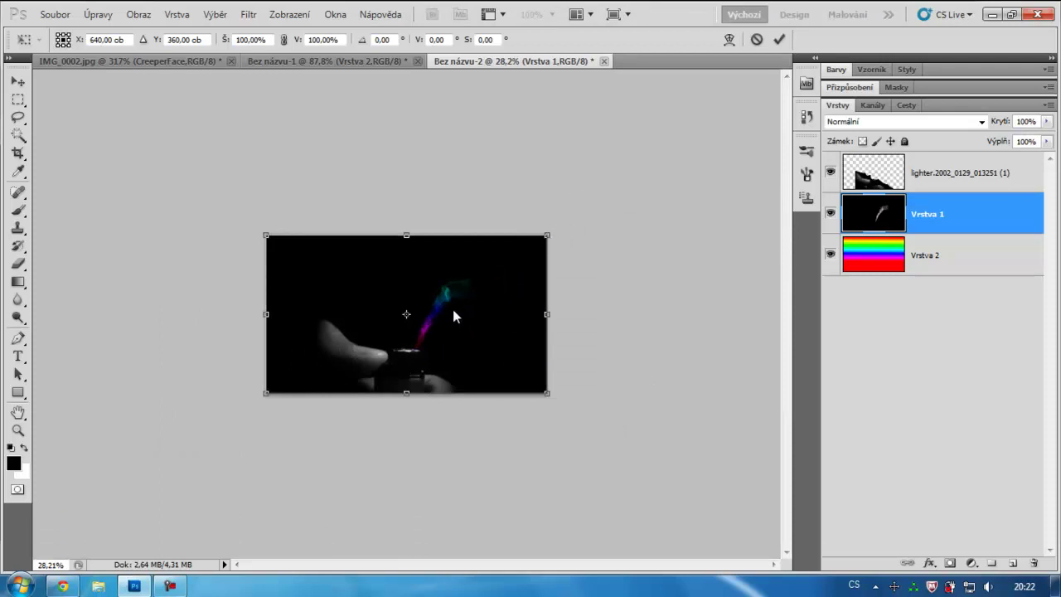
scroll(499, 271, up, 2)
scroll(580, 246, up, 1)
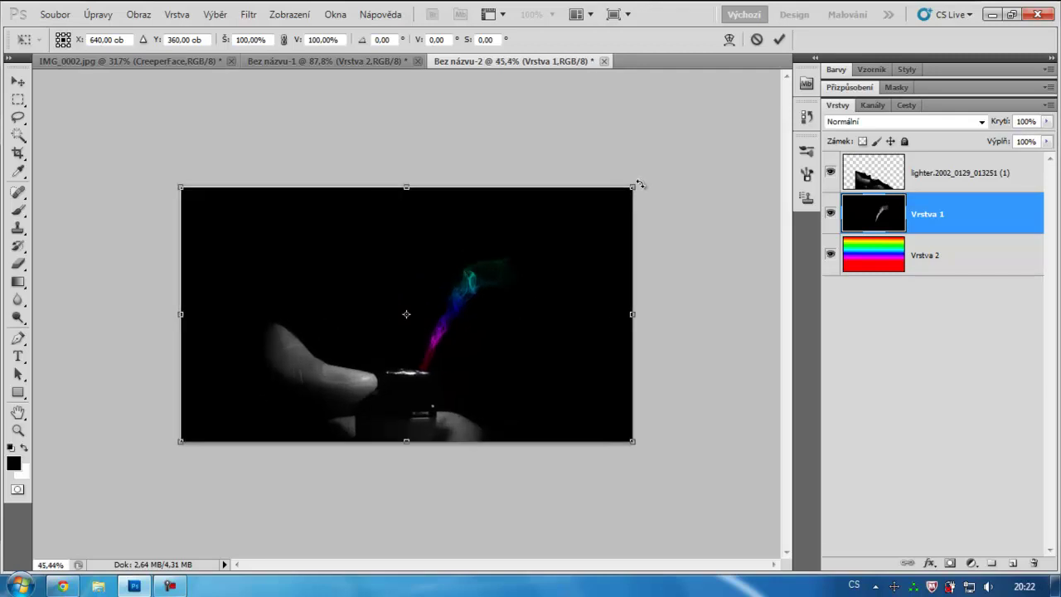
drag(638, 183, 580, 131)
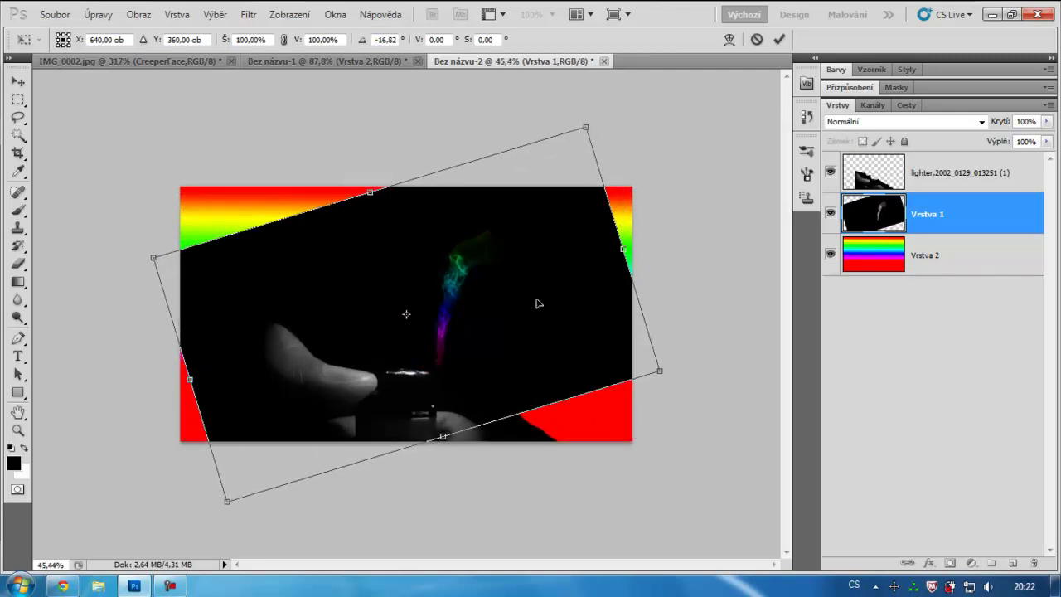
mouse_move(537, 303)
mouse_down()
mouse_move(507, 299)
mouse_move(519, 306)
mouse_up()
key(Left)
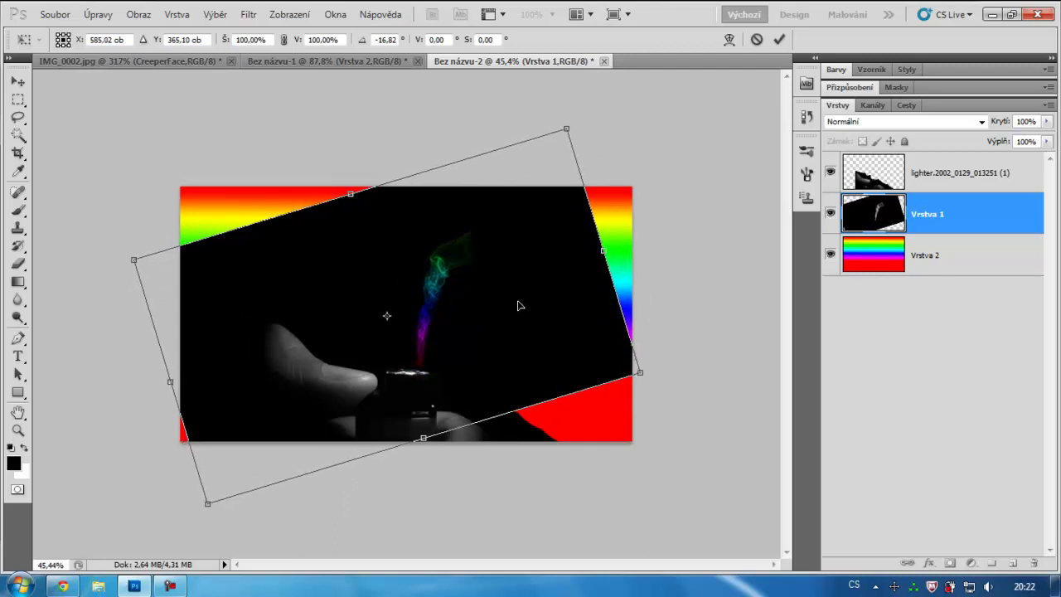
key(Return)
key(e)
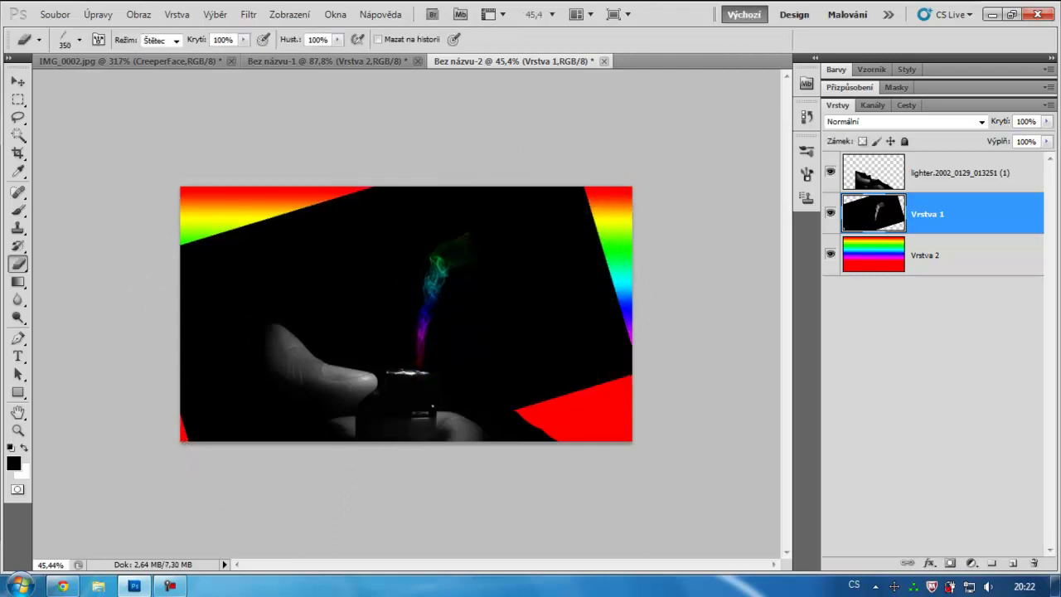
Step: Paint the exposed rainbow corners black with a hard round brush, then make Vrstva 2 active
click(19, 212)
click(78, 40)
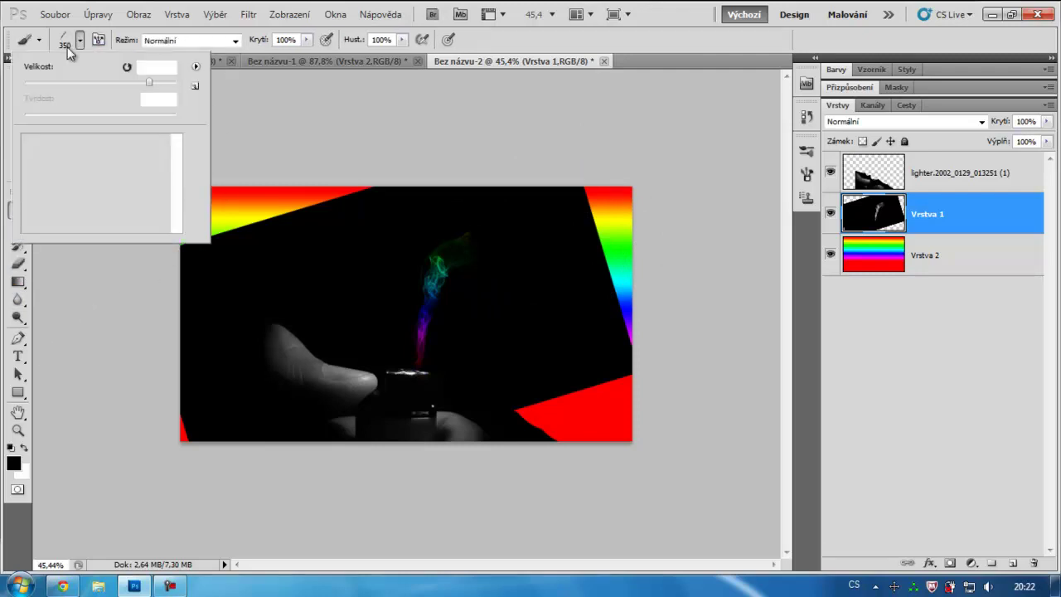
drag(177, 203, 177, 153)
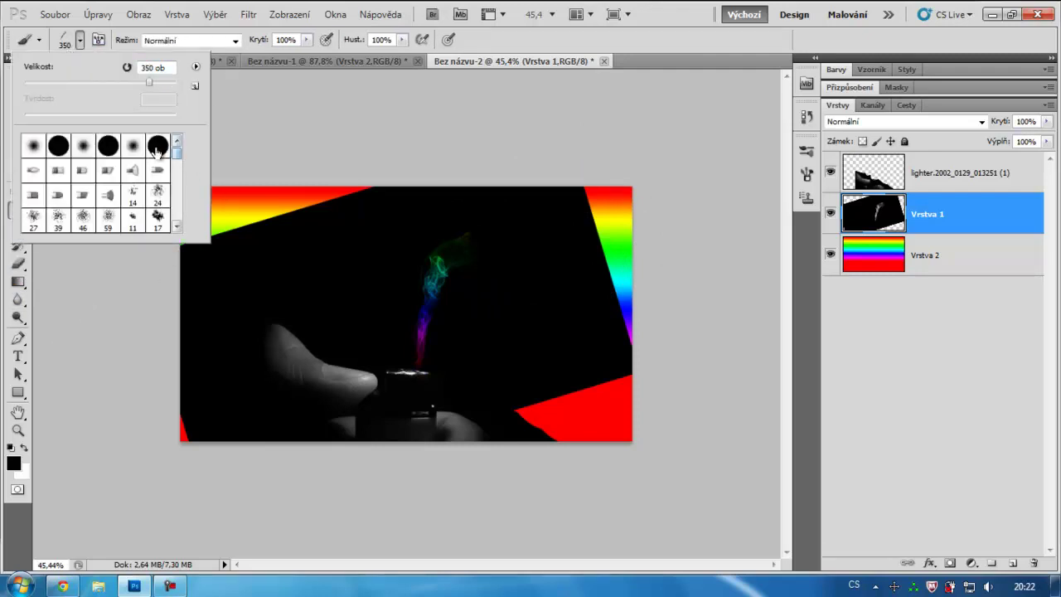
click(158, 145)
mouse_move(261, 185)
mouse_down()
mouse_move(362, 154)
mouse_move(182, 185)
mouse_up()
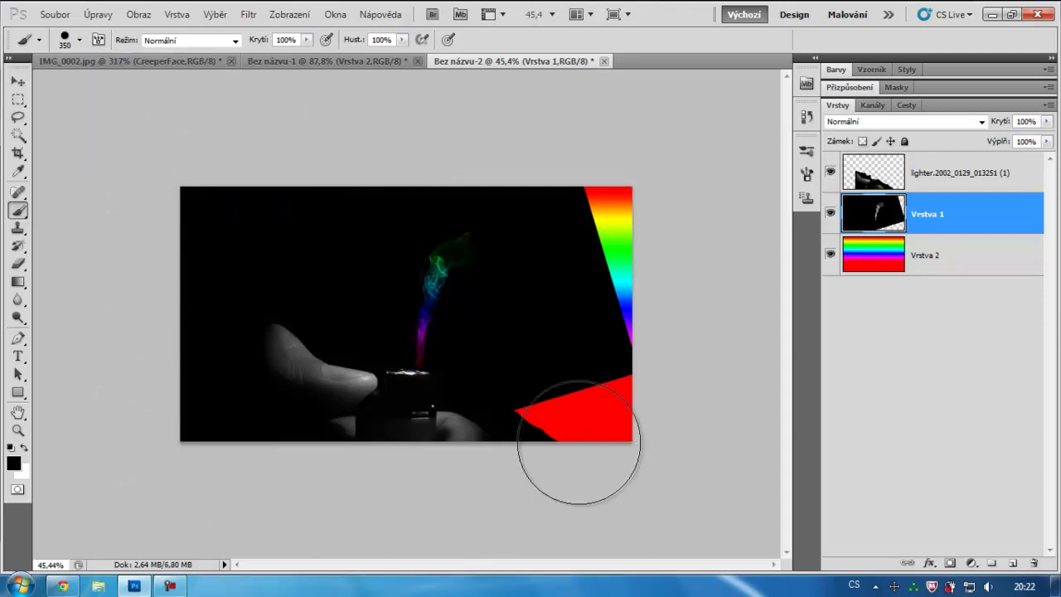
mouse_move(575, 450)
mouse_down()
mouse_move(569, 379)
mouse_move(616, 431)
mouse_move(587, 177)
mouse_up()
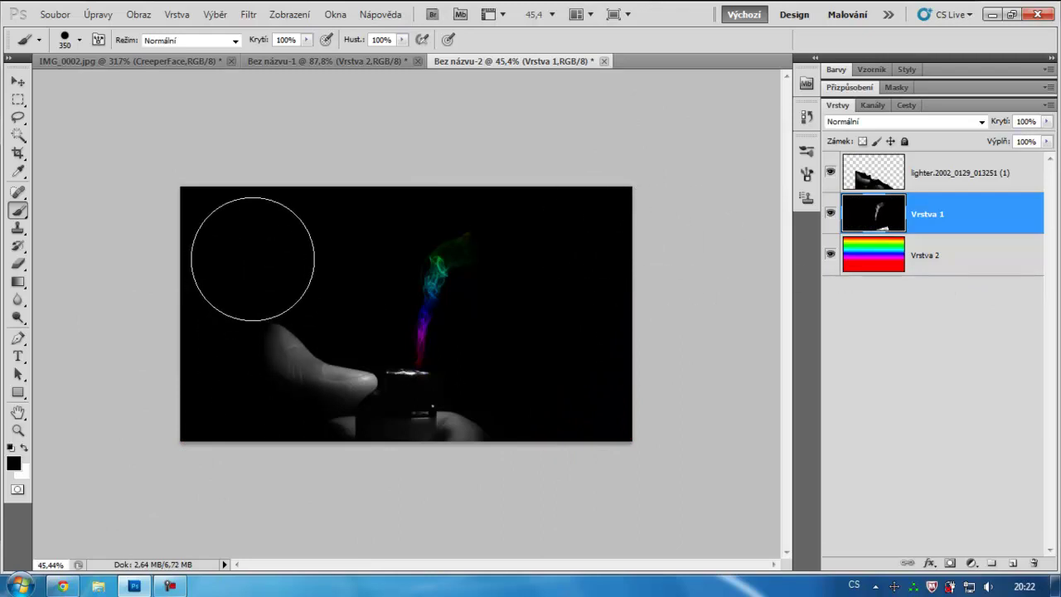
click(906, 262)
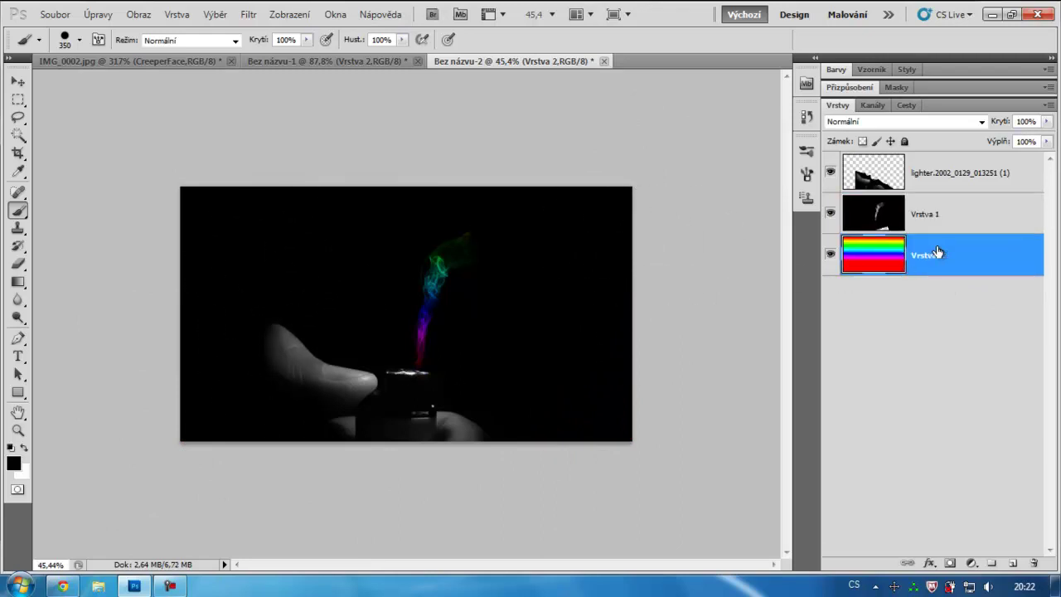
Step: With Vrstva 1 hidden, redraw the rainbow as a narrow band, then diagonally across the canvas
click(830, 214)
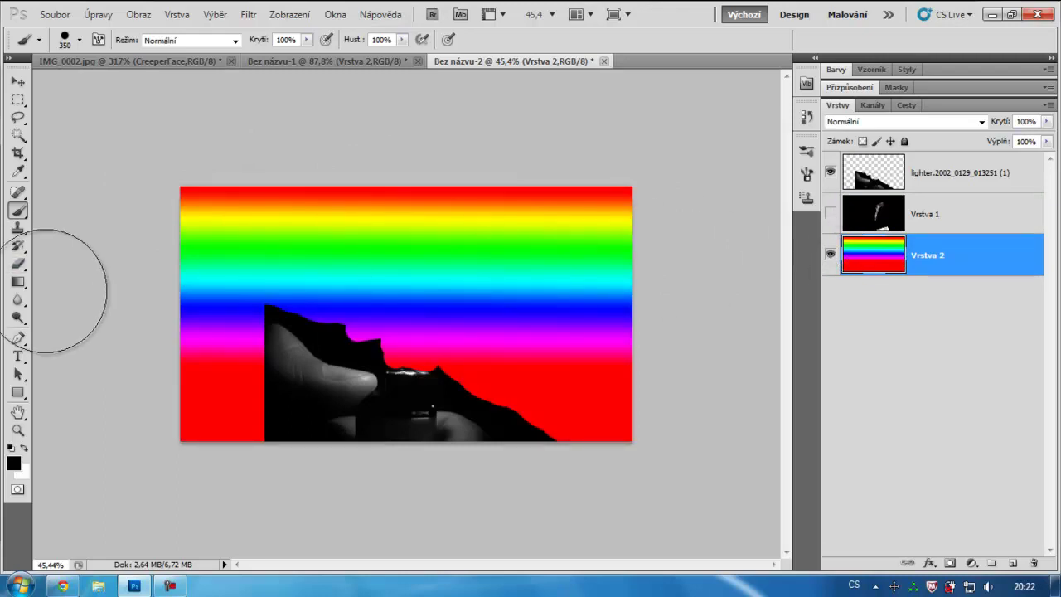
click(17, 281)
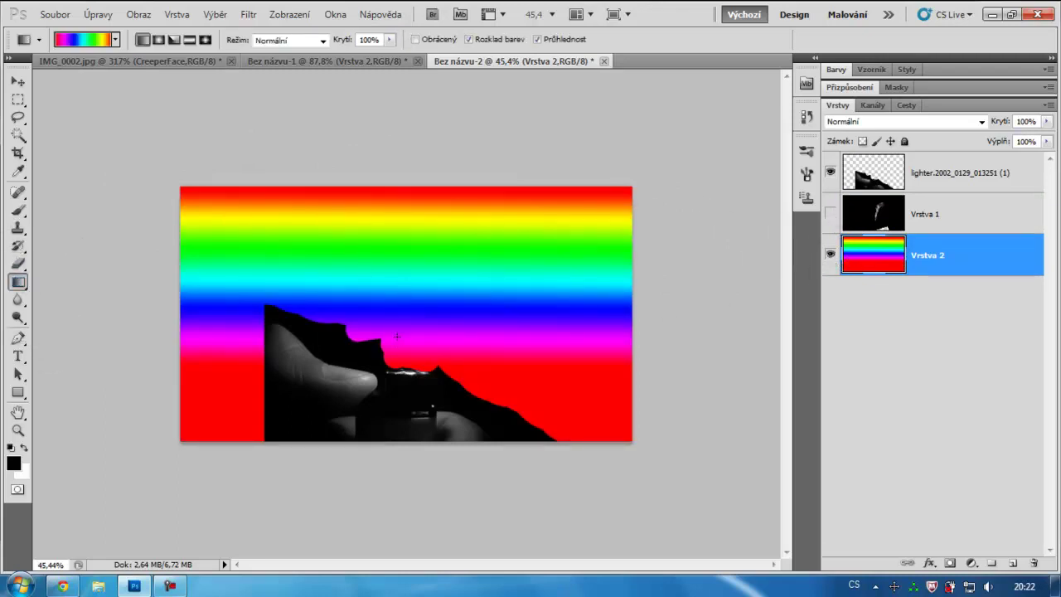
drag(411, 256, 412, 258)
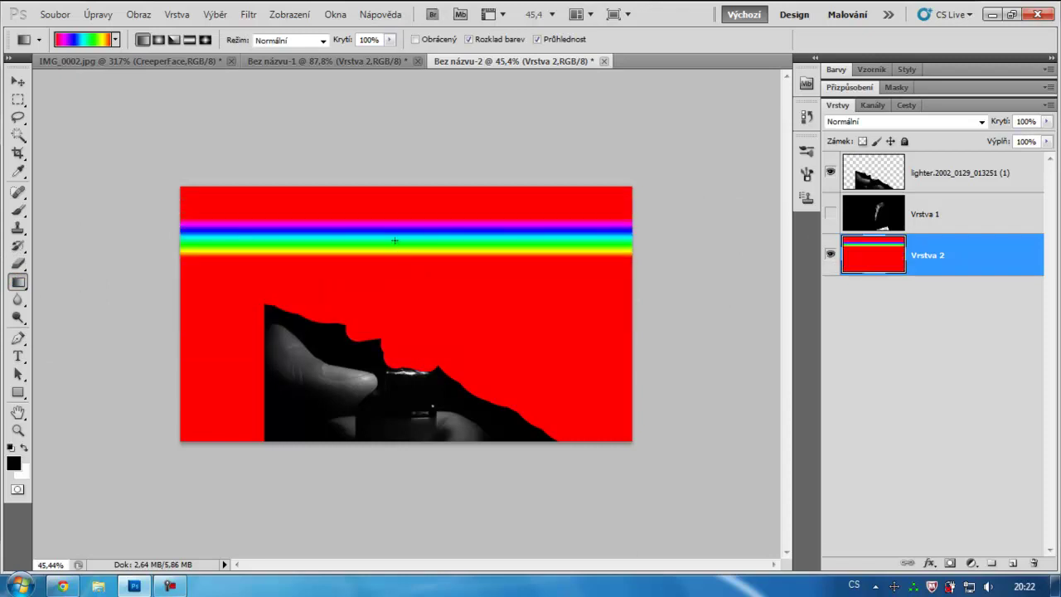
drag(323, 284, 751, 452)
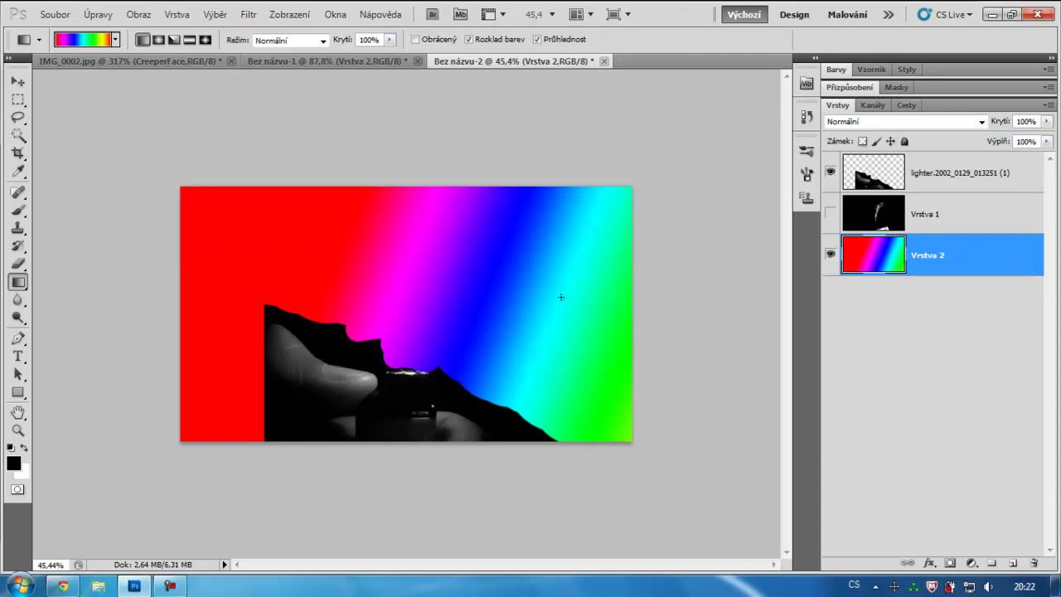
click(831, 215)
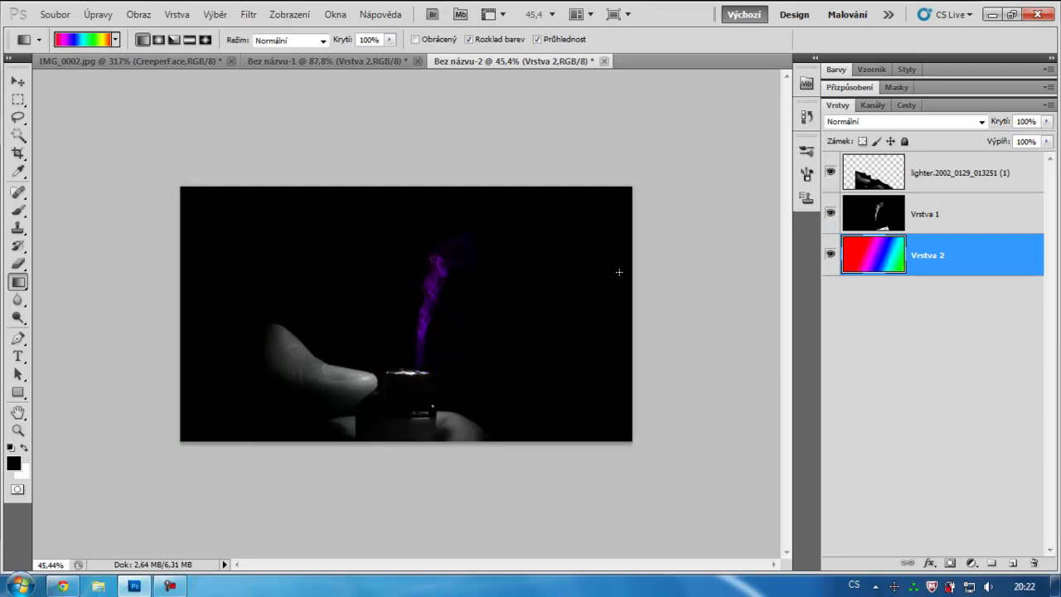
Step: Step backward three times with Ctrl+Alt+Z to revert the recent edits
key(ctrl+alt+z)
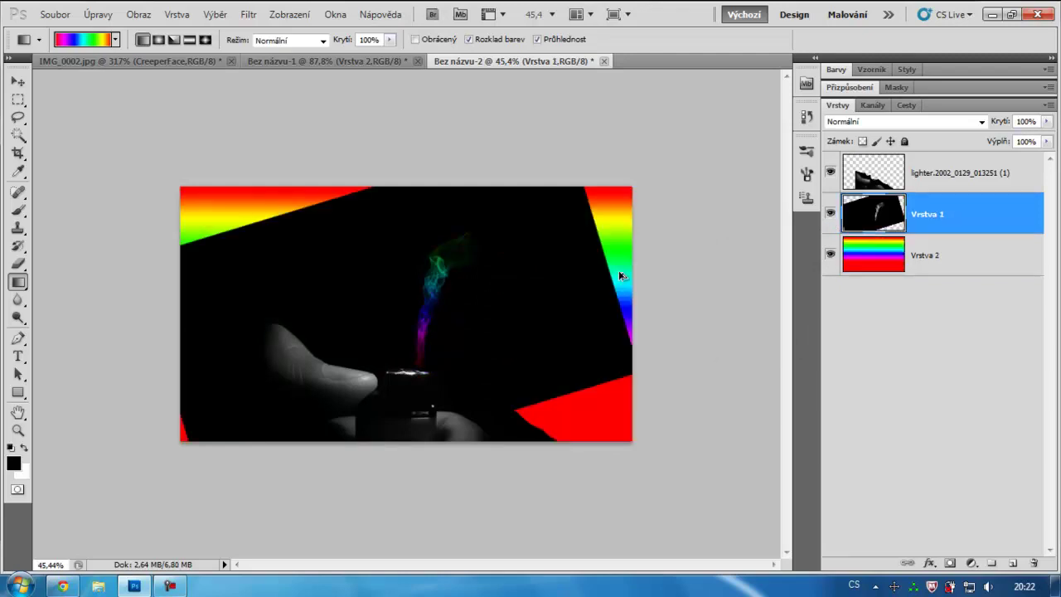
key(ctrl+alt+z)
key(ctrl+alt+z)
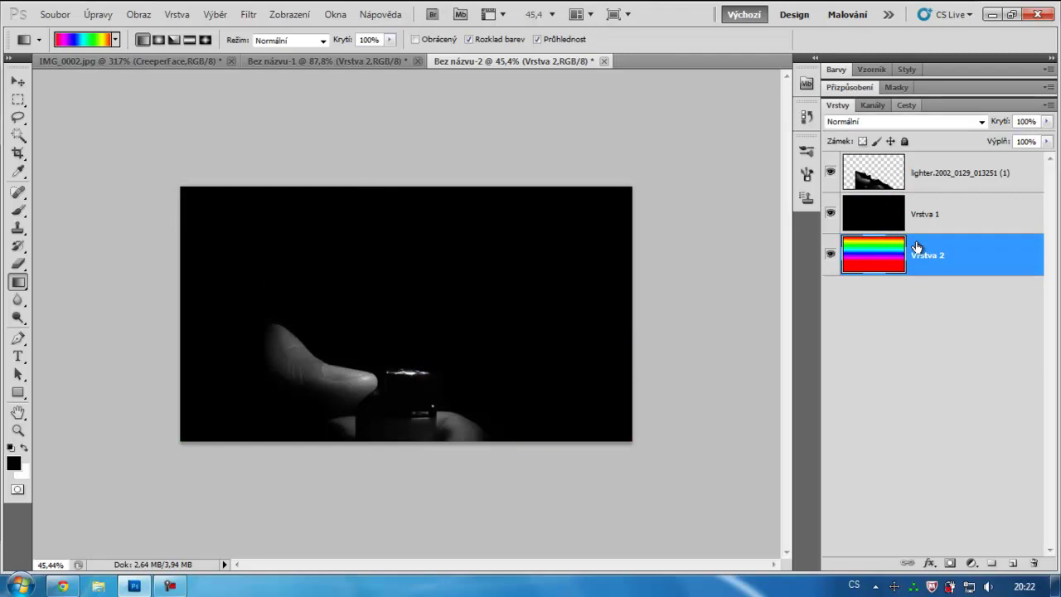
key(ctrl+alt+z)
Step: Delete the rainbow layer, add a new empty layer and make white the foreground colour
click(935, 166)
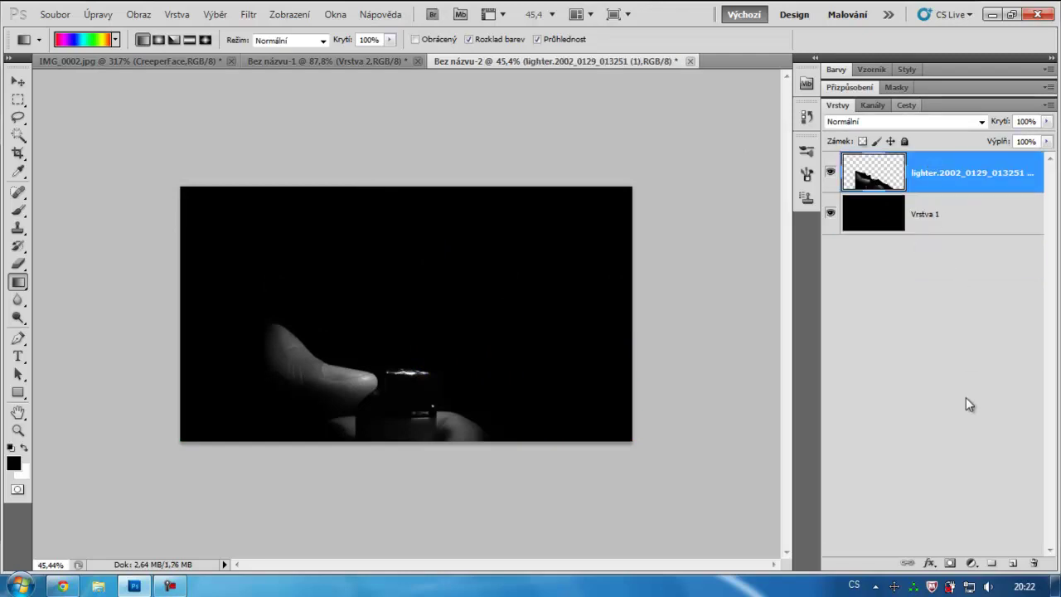
click(1012, 564)
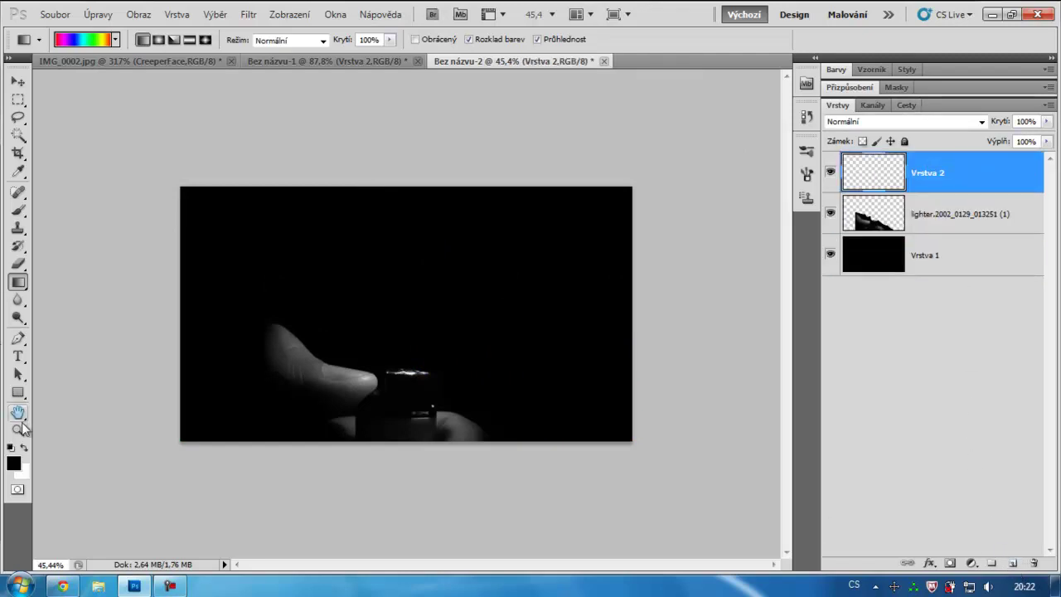
click(24, 448)
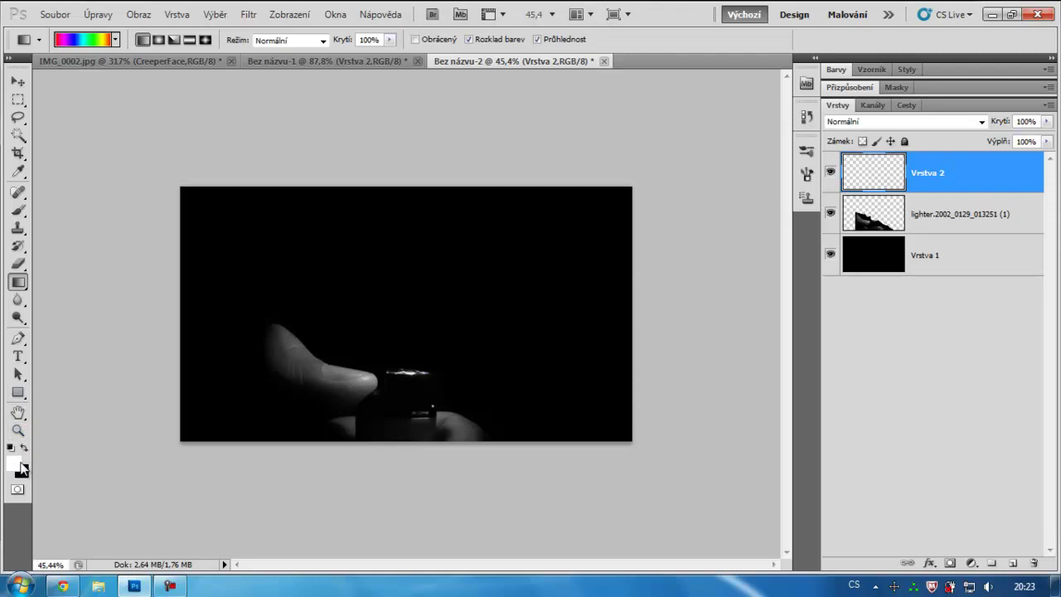
Step: Set the Brush tool to smoke brush 864 at size 350 and zoom in
click(18, 210)
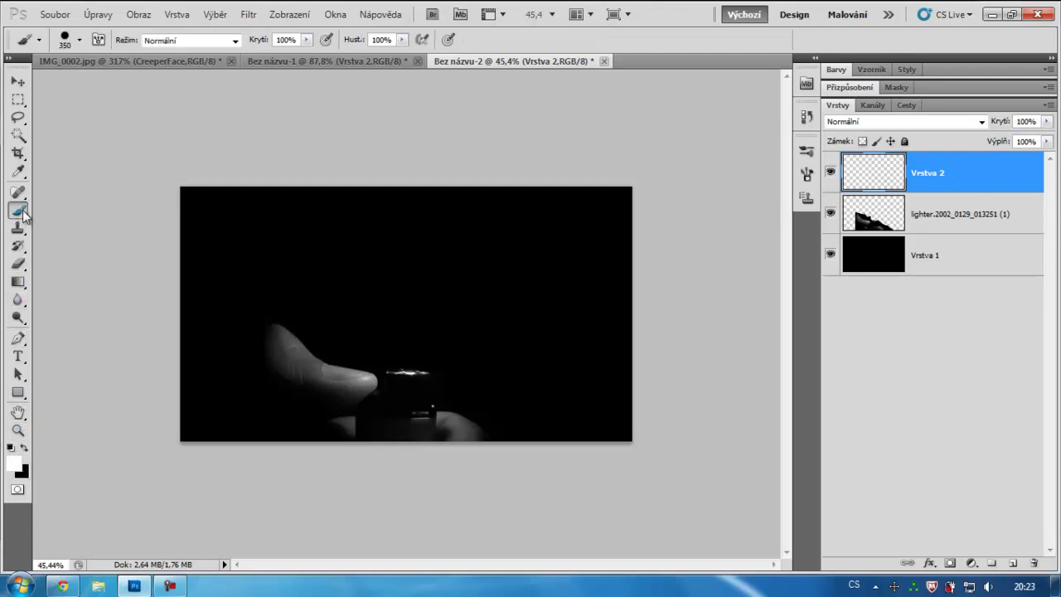
click(79, 40)
drag(175, 157, 174, 212)
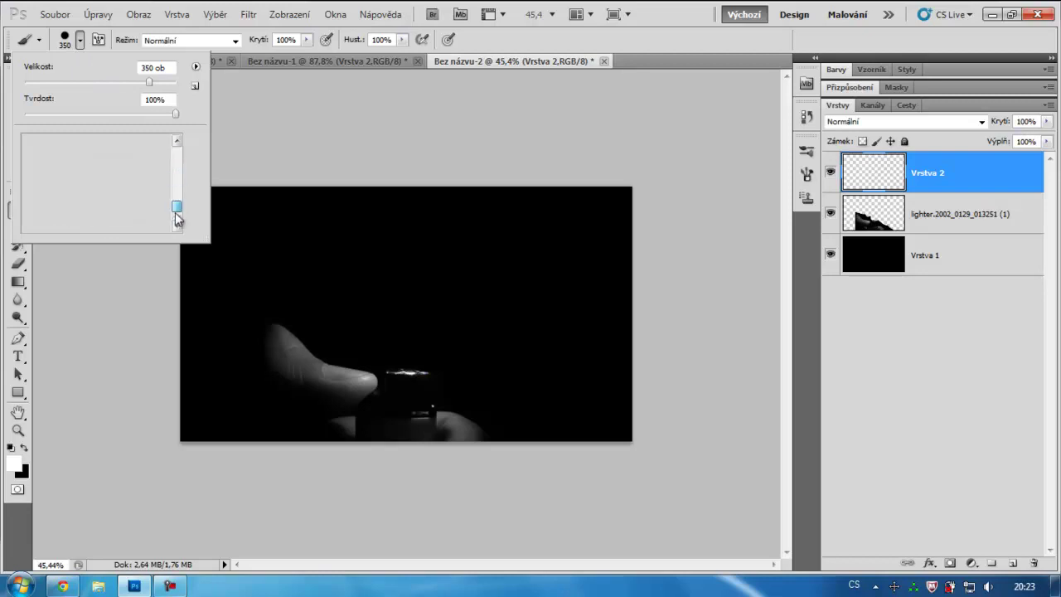
click(83, 219)
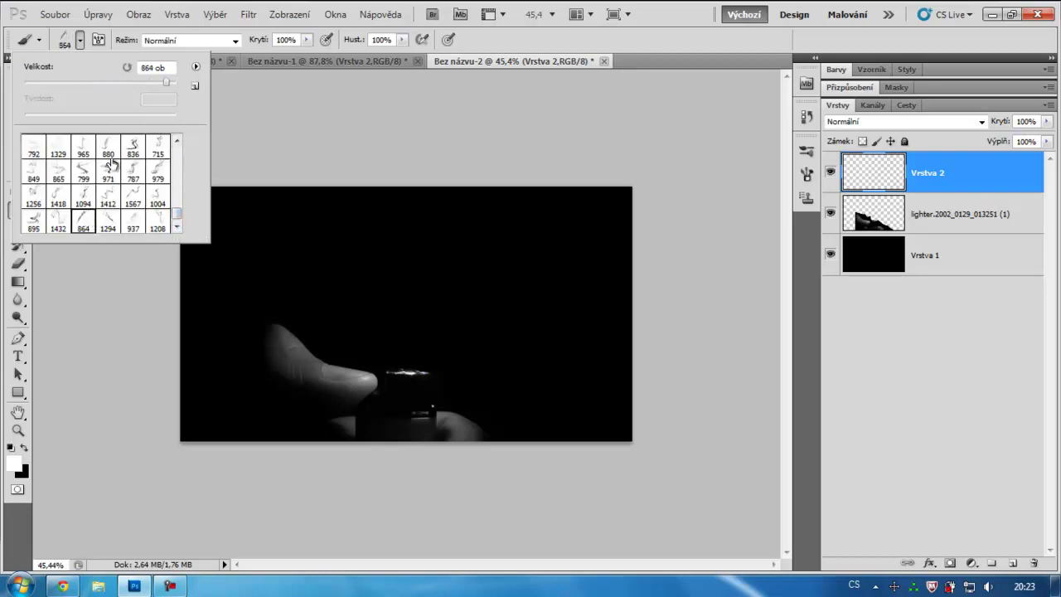
click(174, 66)
text(350)
key(Return)
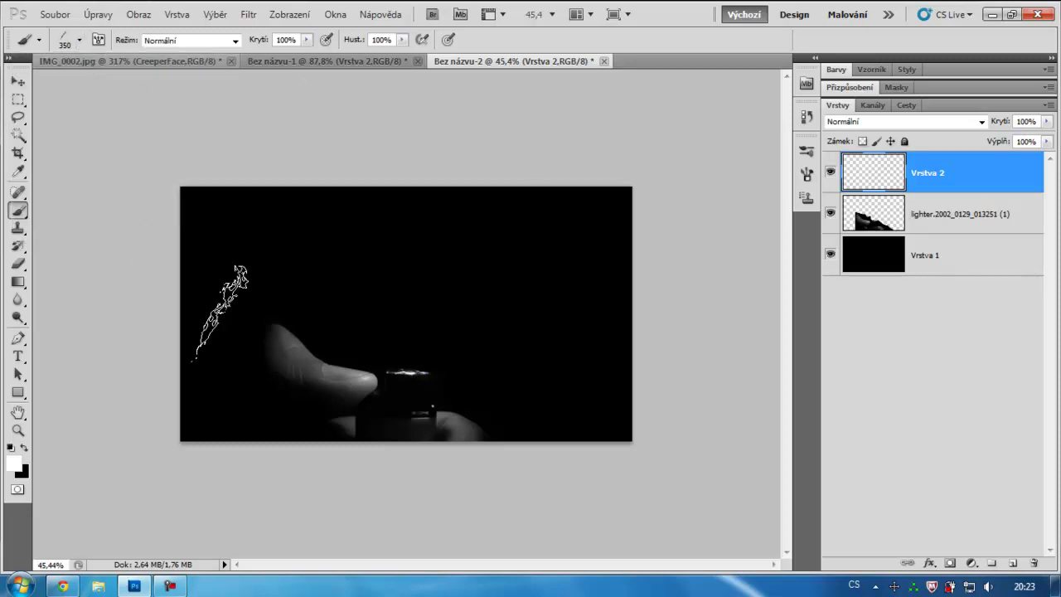
scroll(406, 336, up, 5)
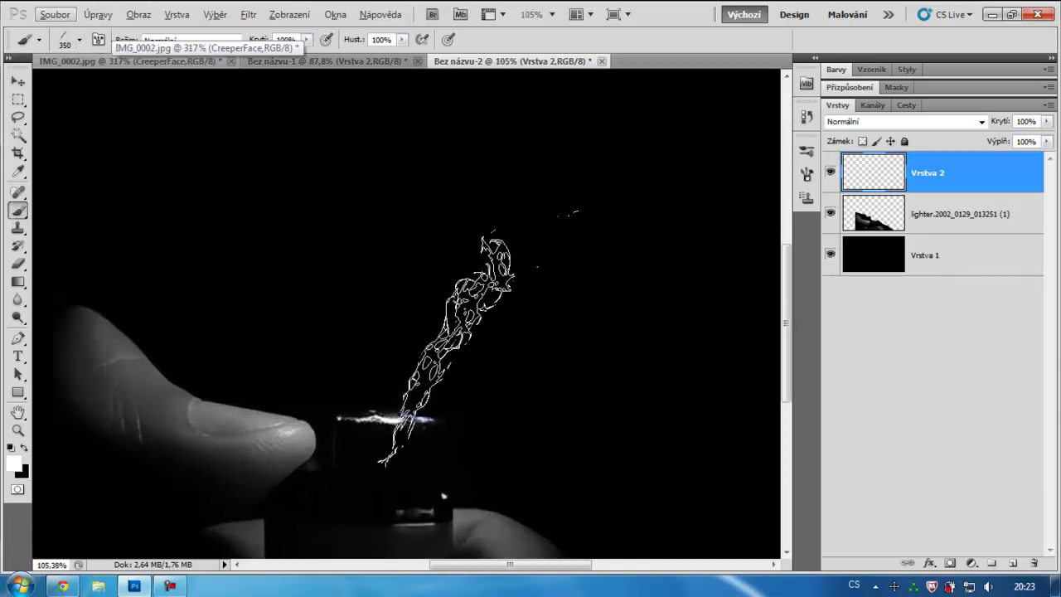
Step: Stamp white smoke above the lighter, then rotate it about -10.6° so its base meets the nozzle
click(514, 288)
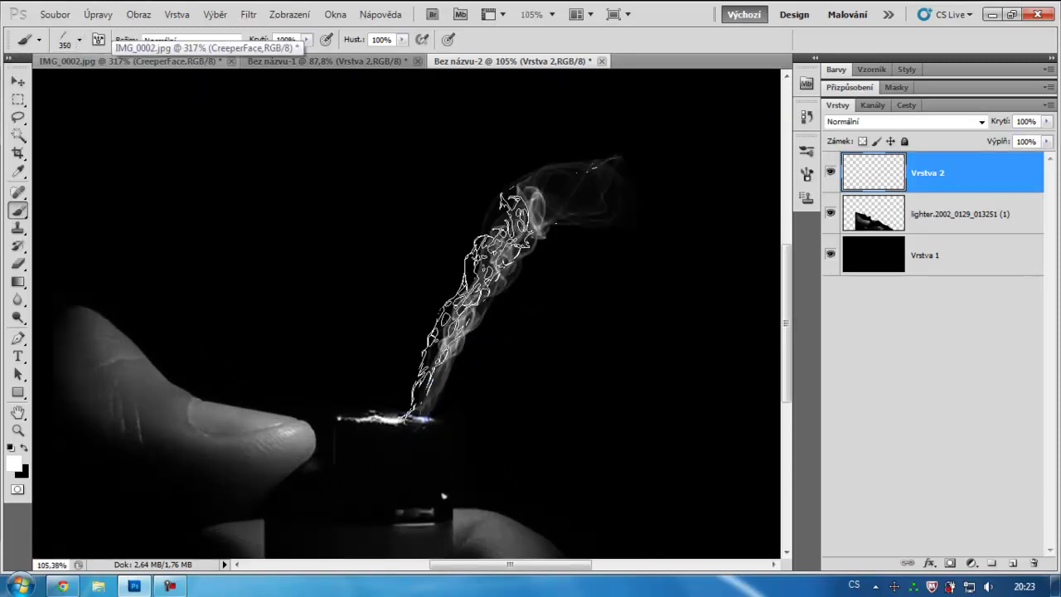
key(ctrl+t)
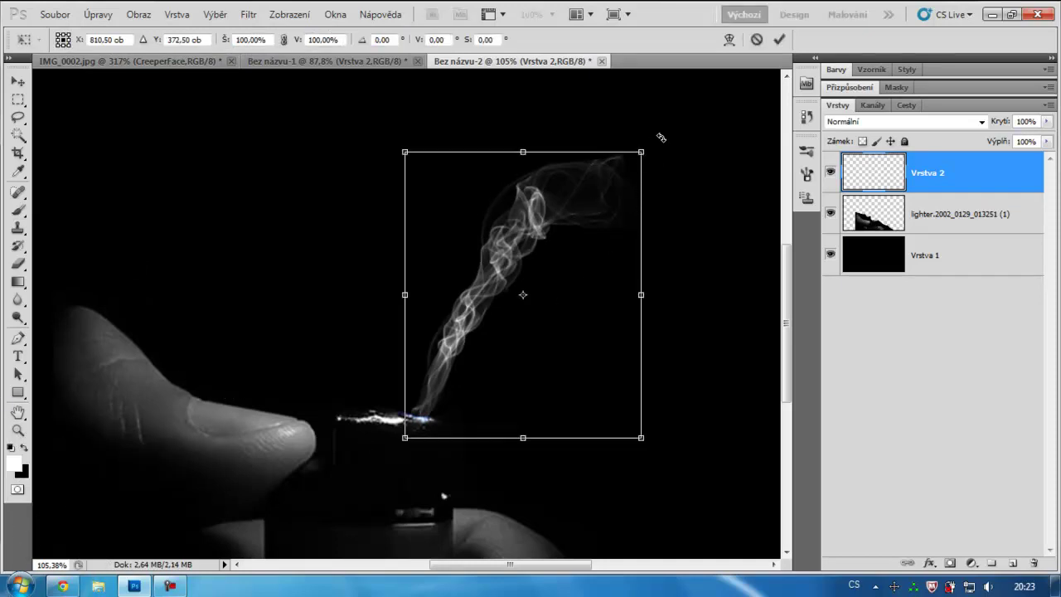
drag(638, 131, 609, 108)
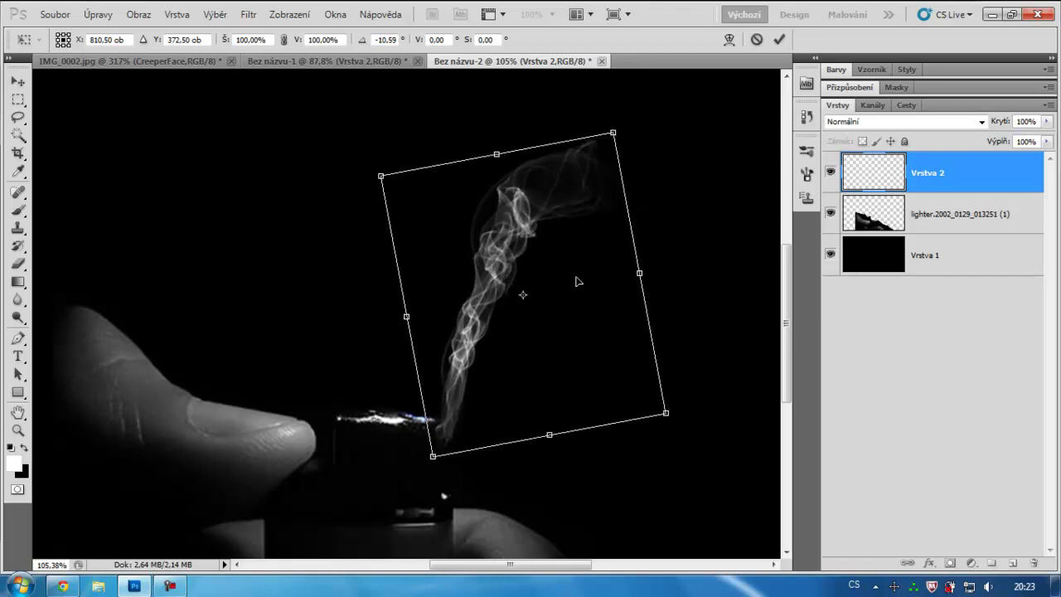
drag(575, 279, 558, 248)
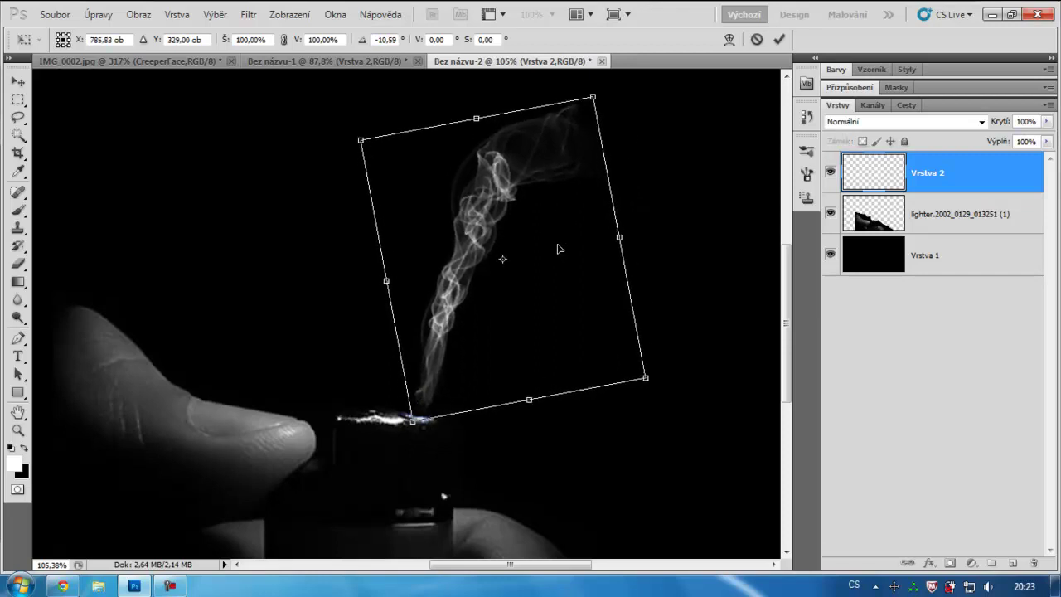
click(779, 39)
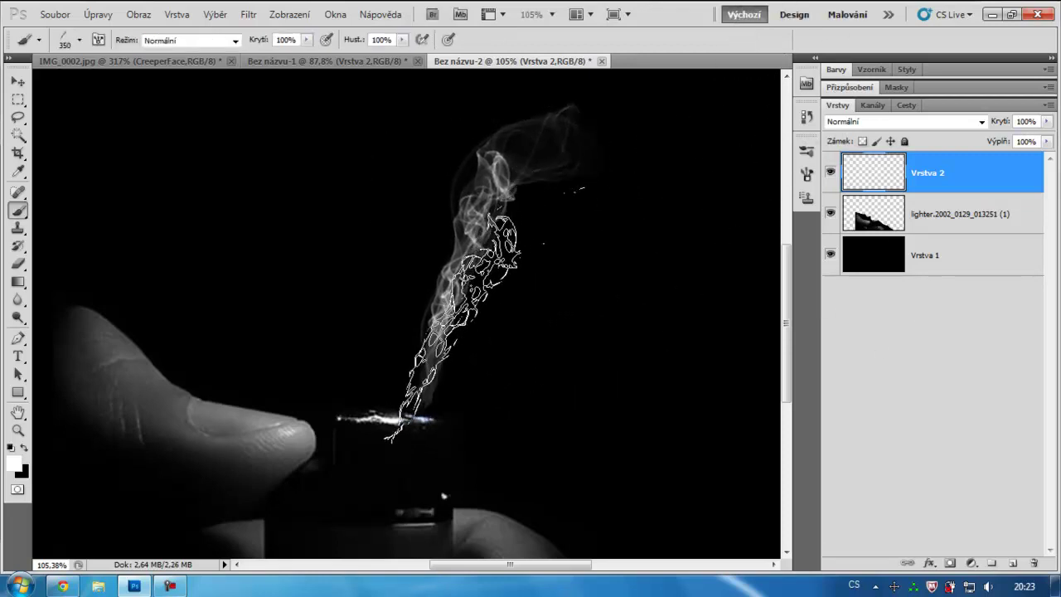
Step: Add a Spektrum Gradient Overlay to Vrstva 2 in Blending Options, turning the smoke rainbow
right_click(945, 175)
click(911, 190)
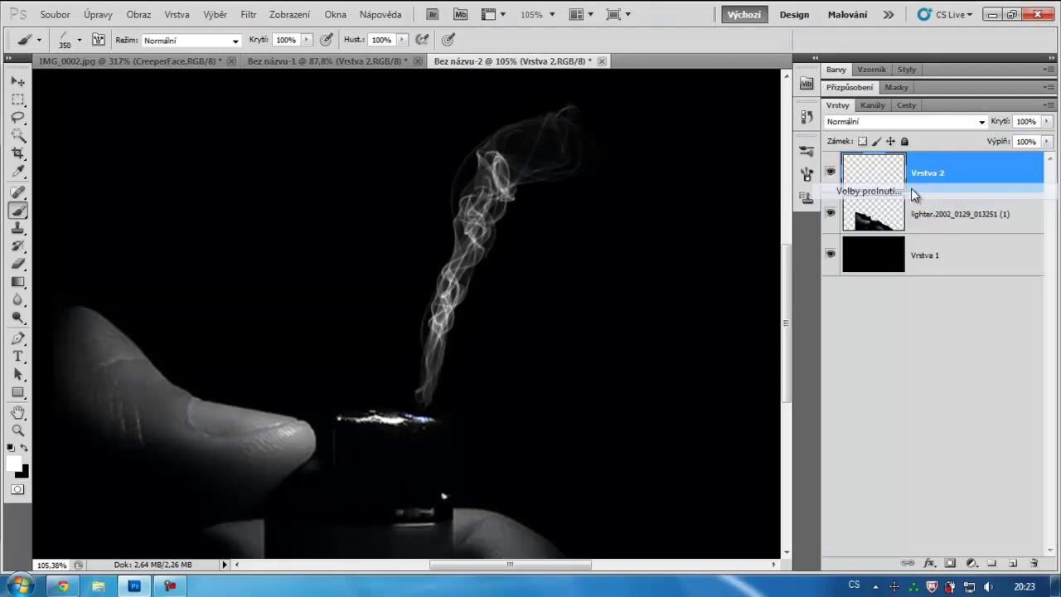
click(428, 357)
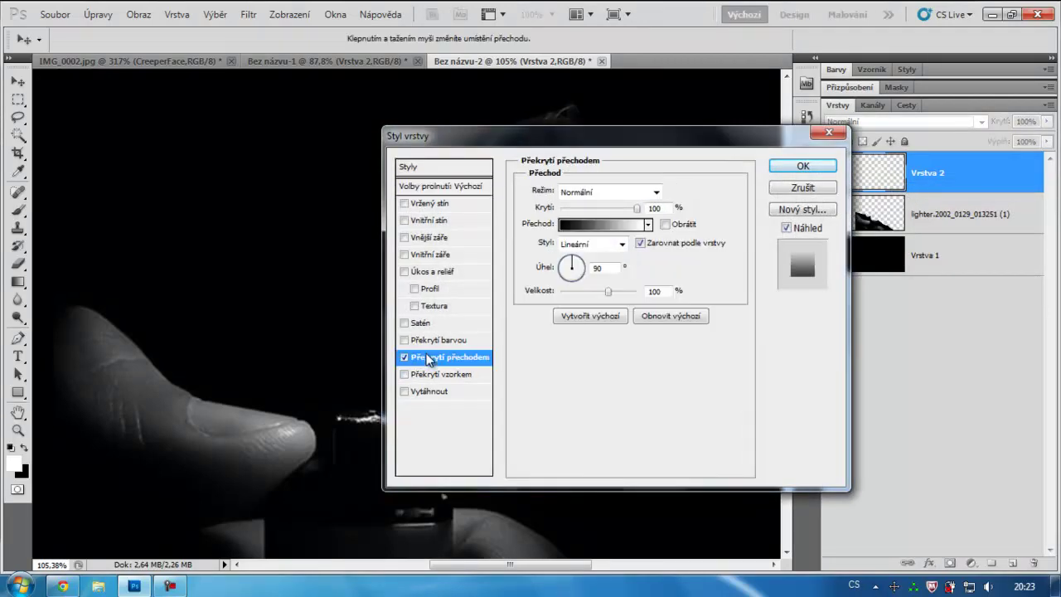
click(590, 224)
click(491, 145)
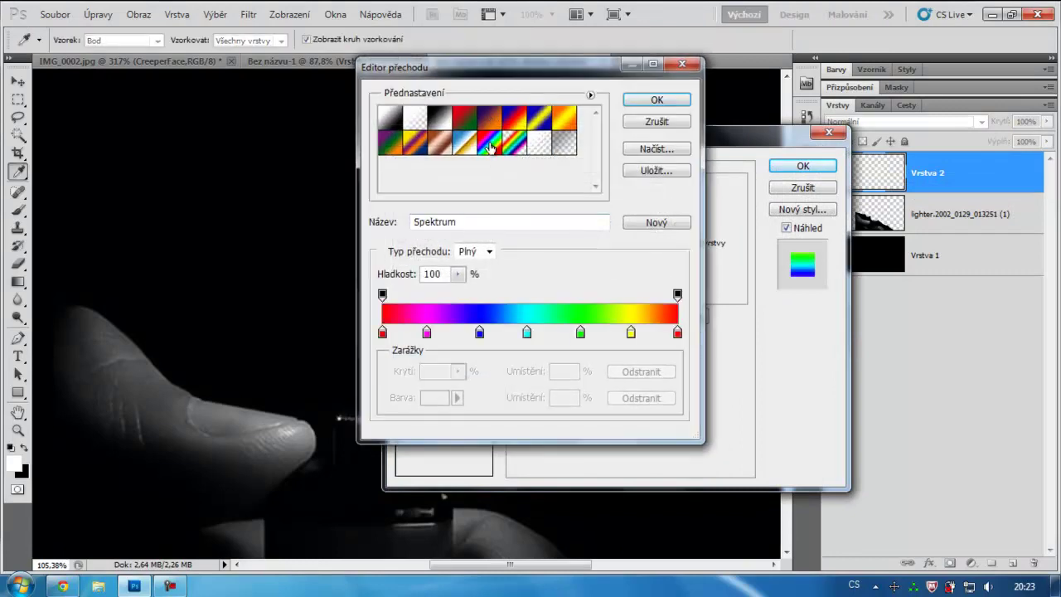
click(656, 99)
click(802, 166)
key(b)
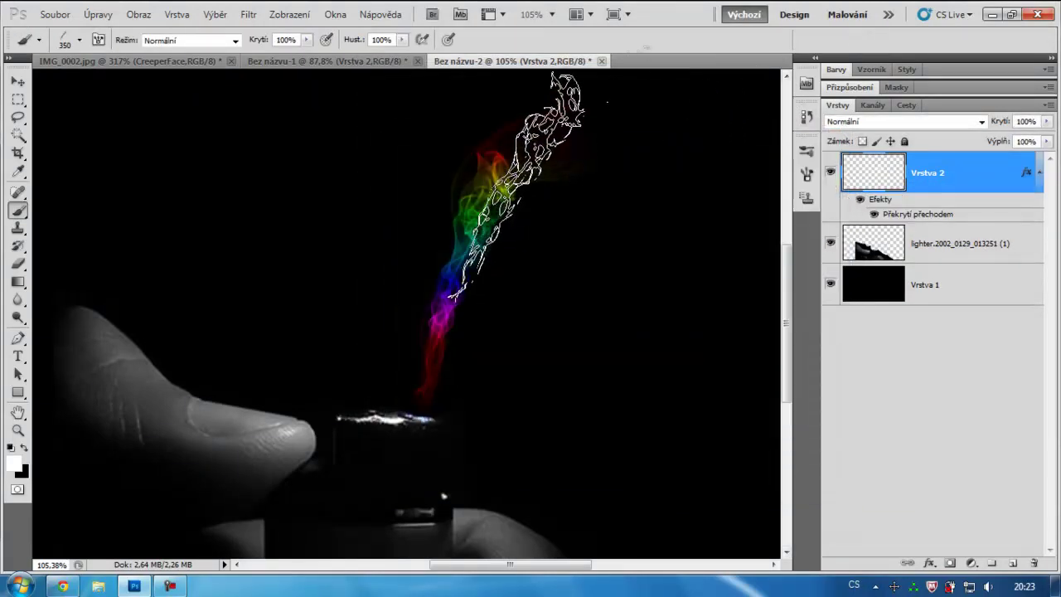
Step: Hide all panels with Tab and fit the finished rainbow-smoke image with Ctrl+0
click(17, 83)
scroll(406, 290, up, 3)
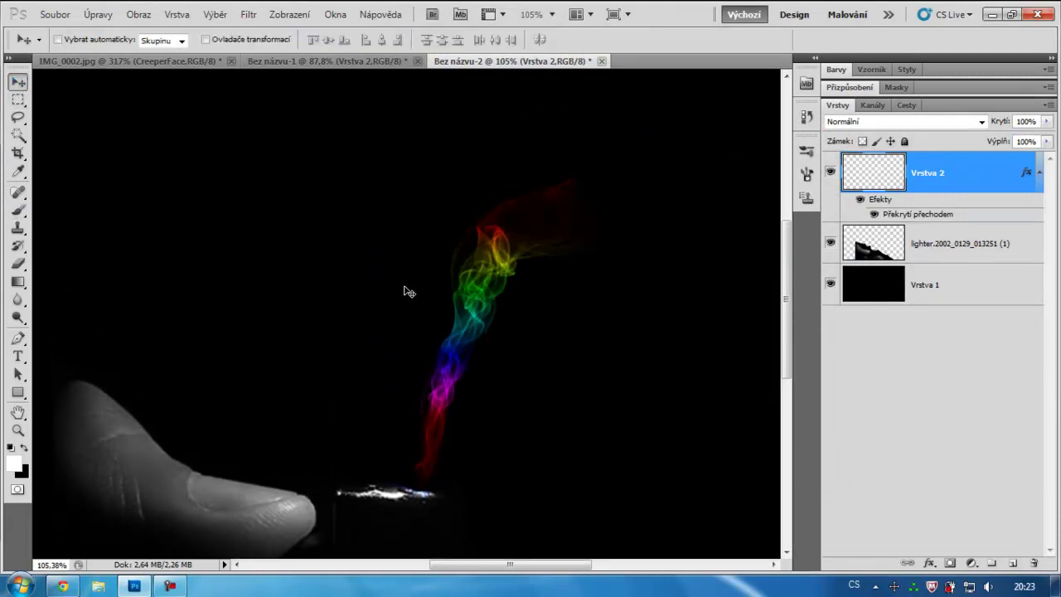
scroll(408, 292, down, 3)
scroll(407, 299, up, 6)
scroll(407, 289, down, 4)
scroll(398, 305, down, 3)
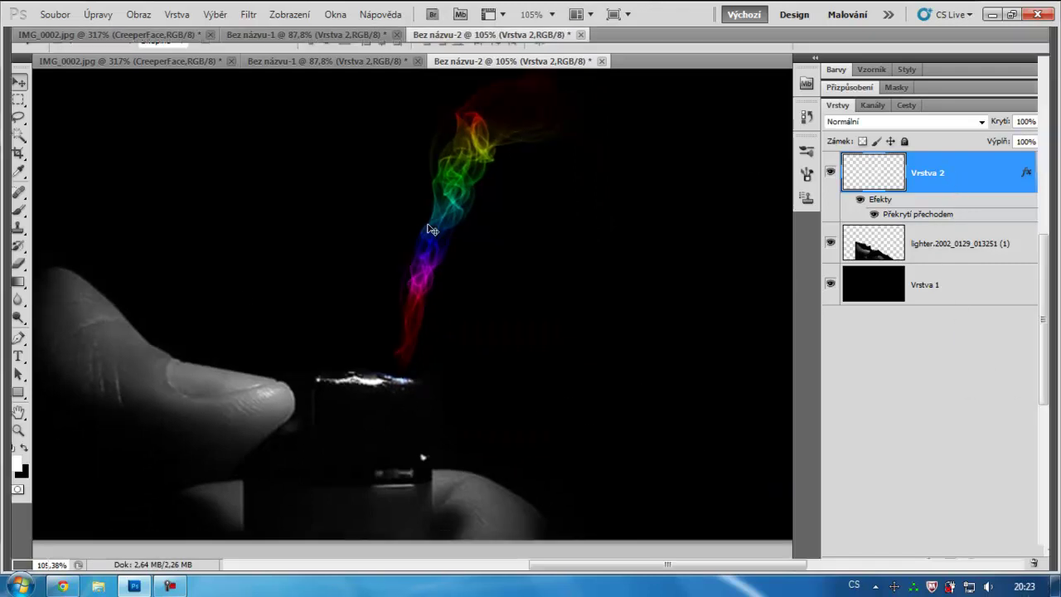
key(Tab)
key(ctrl+0)
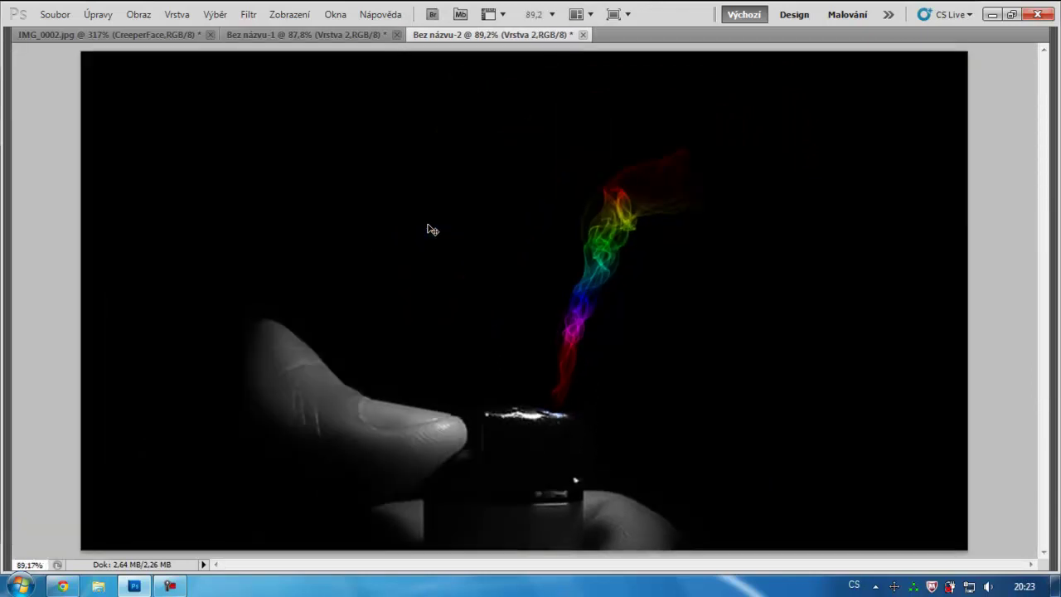